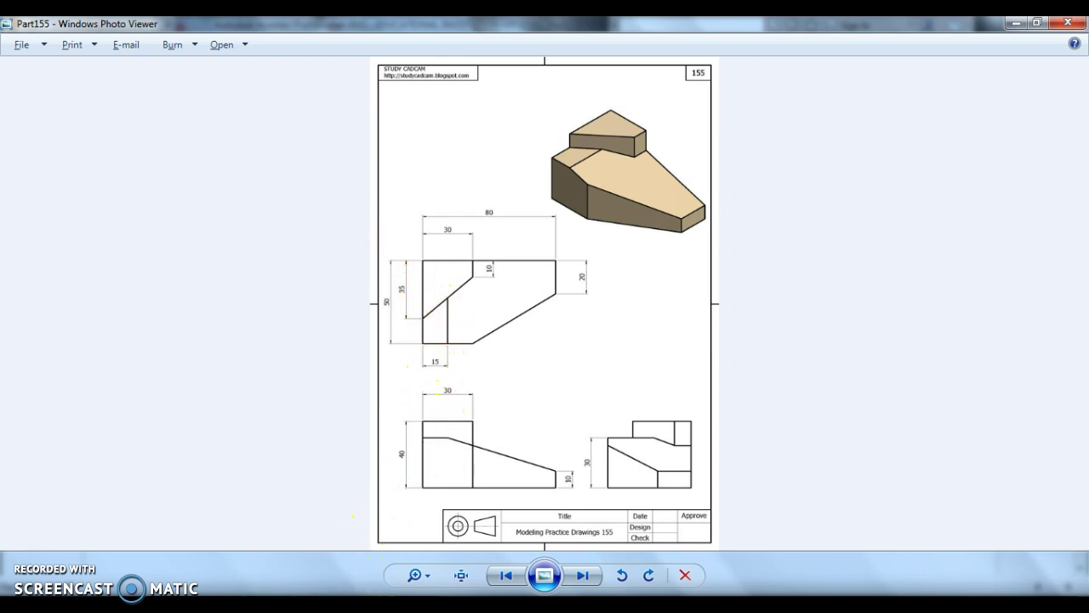
Step: Switch to Autodesk Inventor and create a new part file
mouse_move(316, 599)
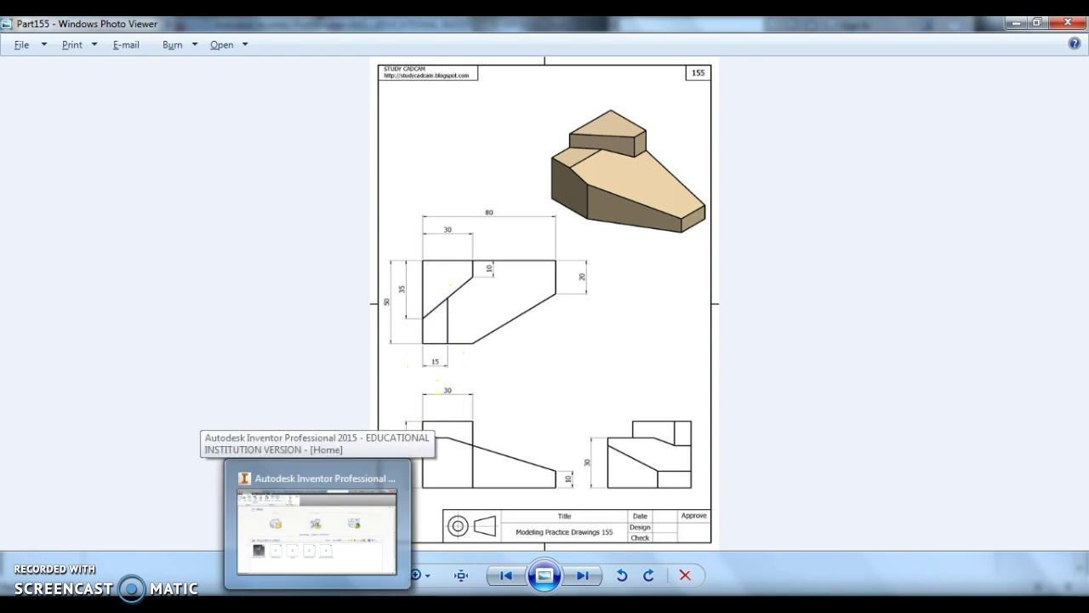
click(316, 527)
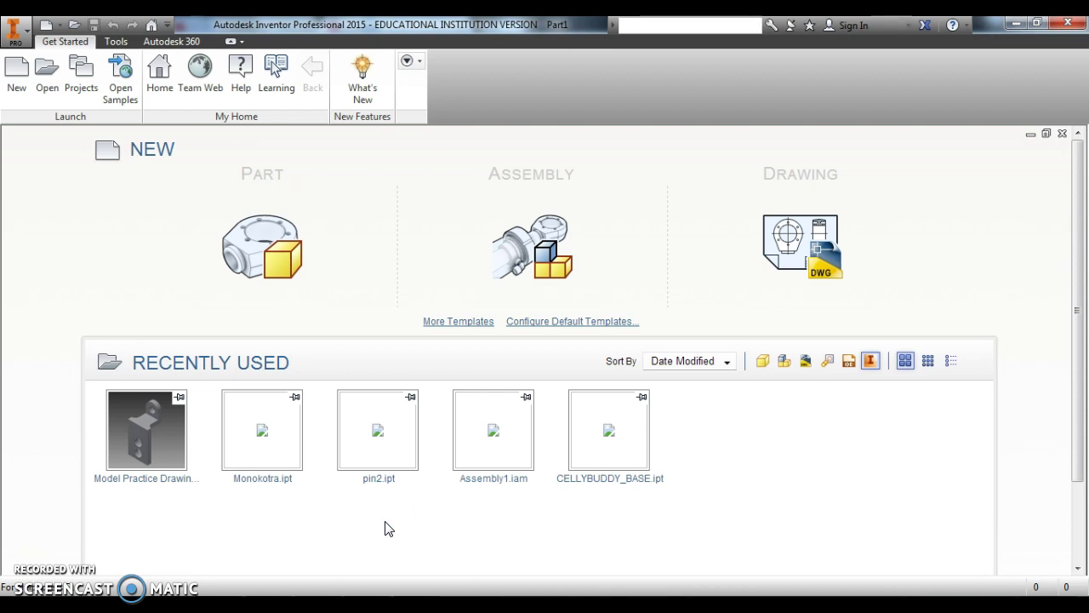
click(18, 39)
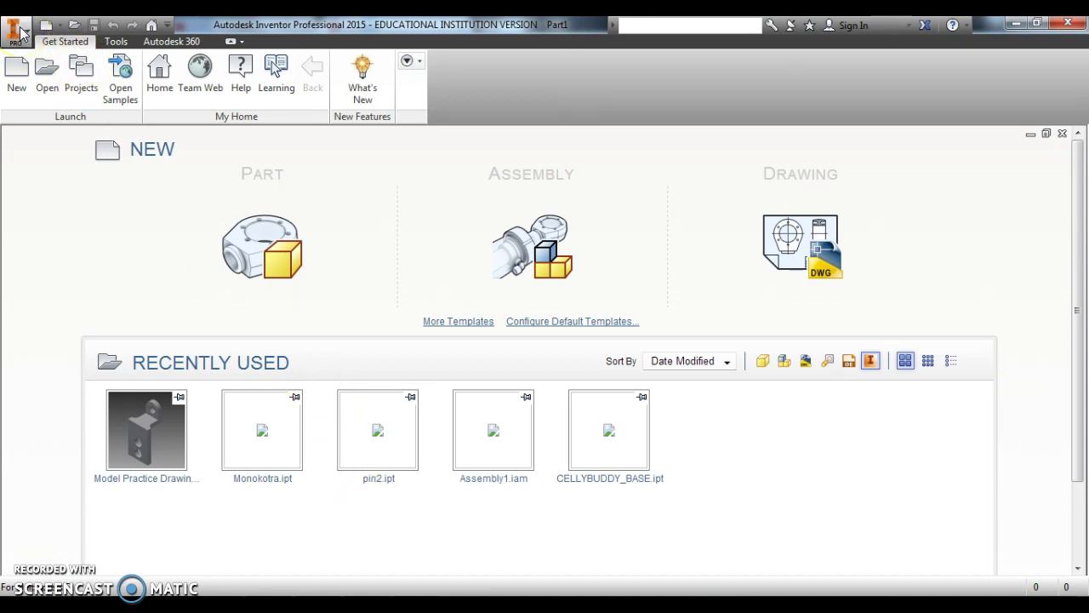
click(28, 33)
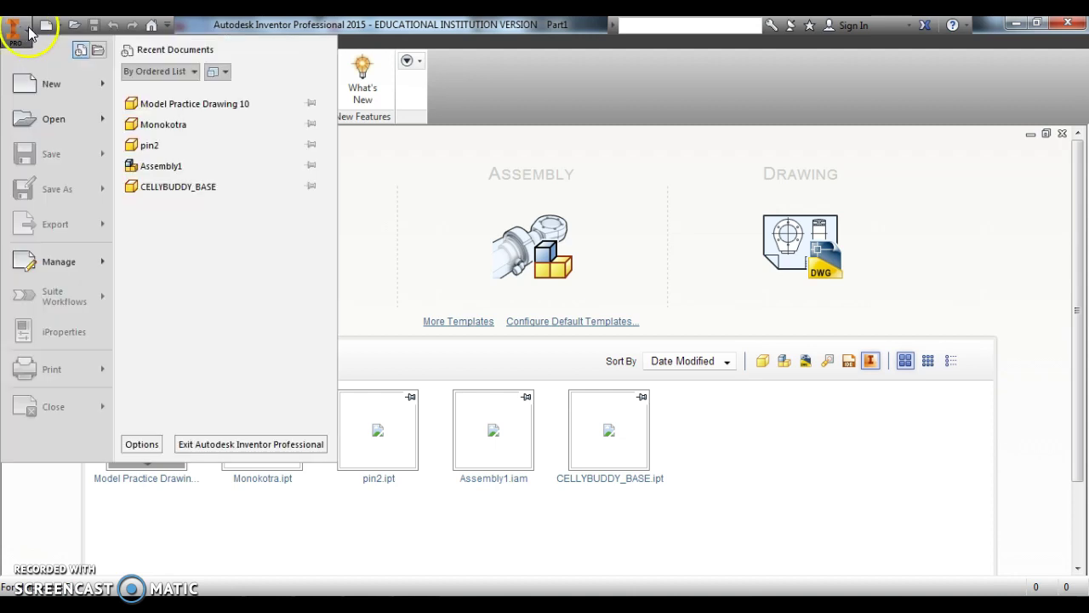
mouse_move(94, 83)
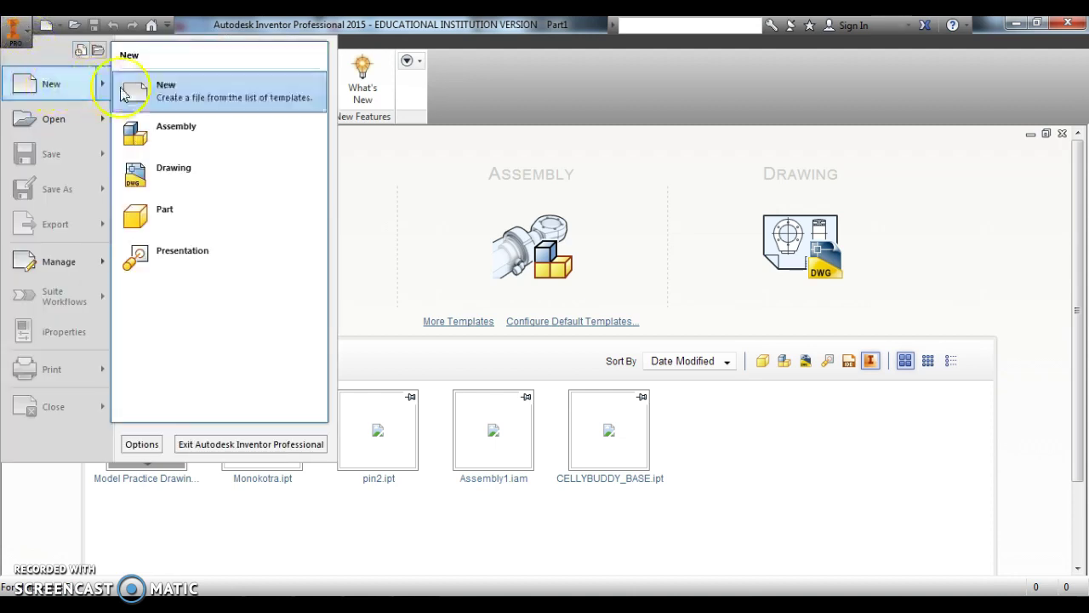
click(183, 212)
click(190, 186)
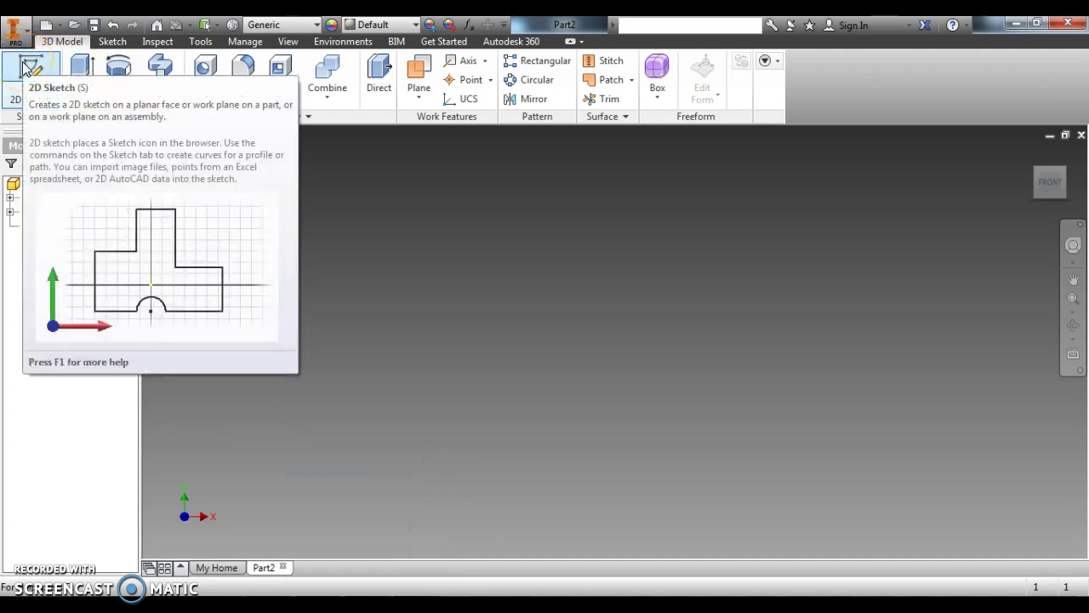
Step: Set the part document's length unit to millimeter in the document settings, apply it and close the settings
click(201, 42)
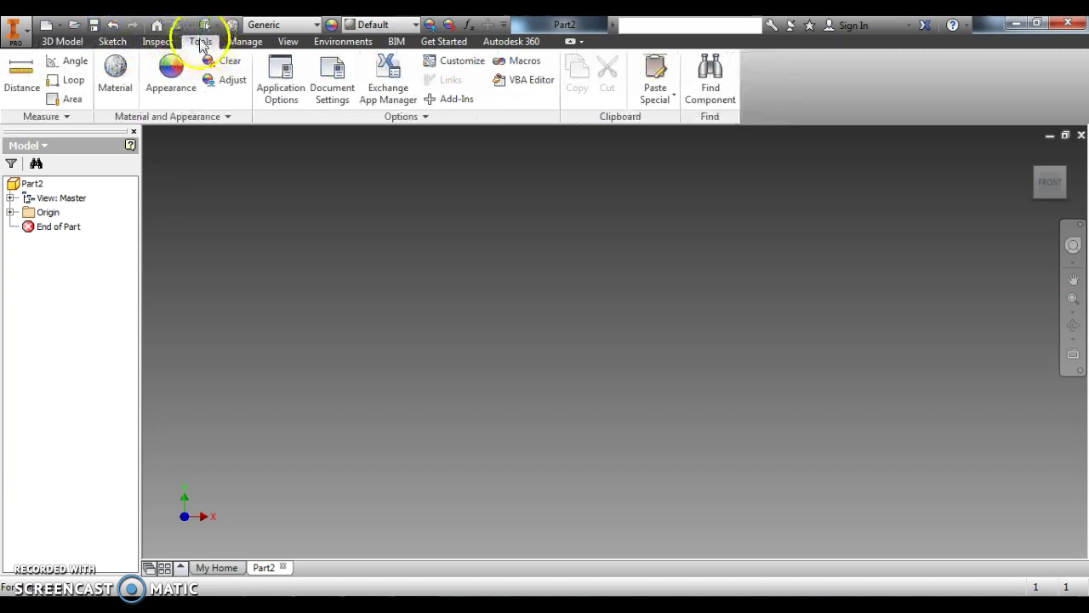
click(332, 86)
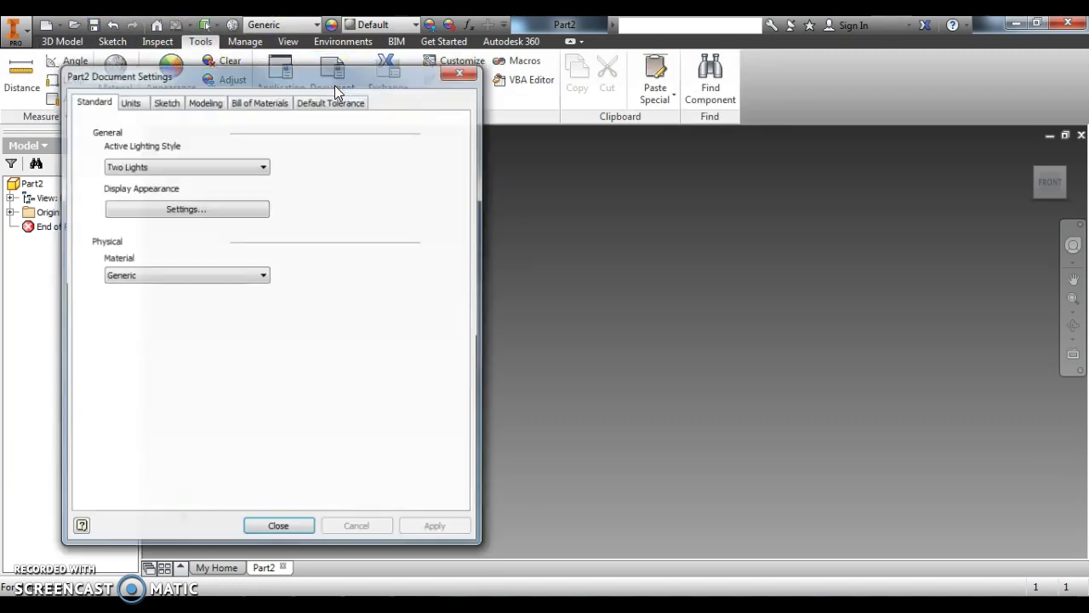
click(129, 101)
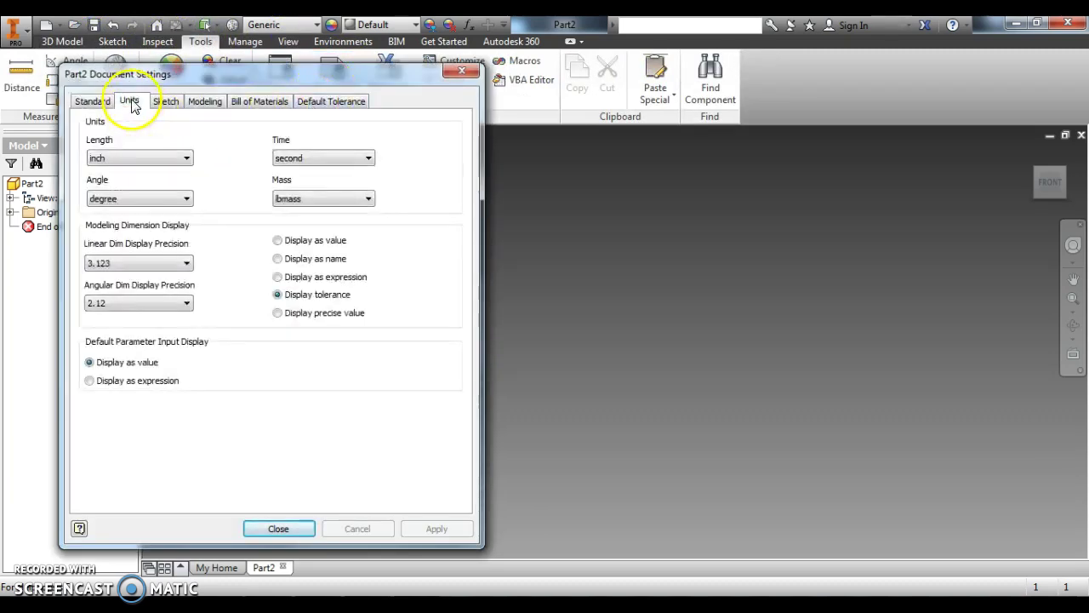
click(142, 160)
click(119, 204)
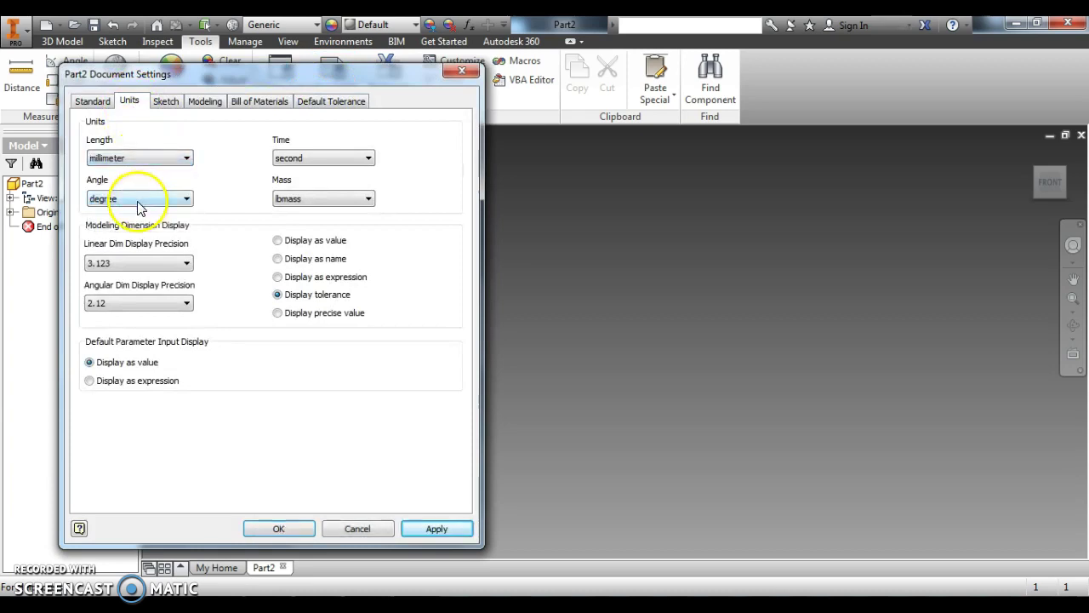
click(436, 529)
click(278, 529)
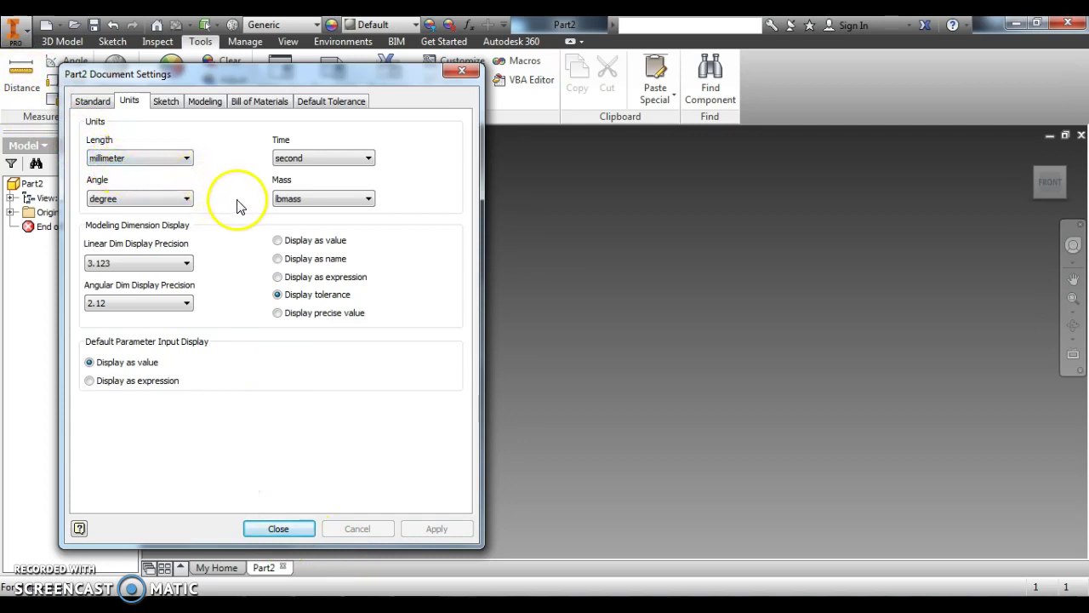
click(298, 204)
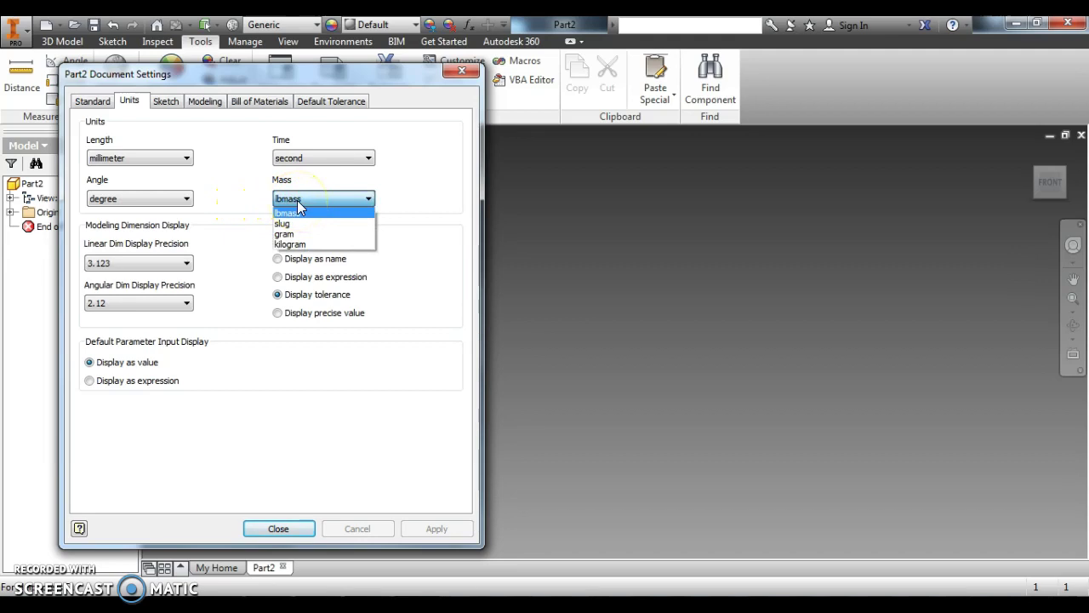
click(299, 205)
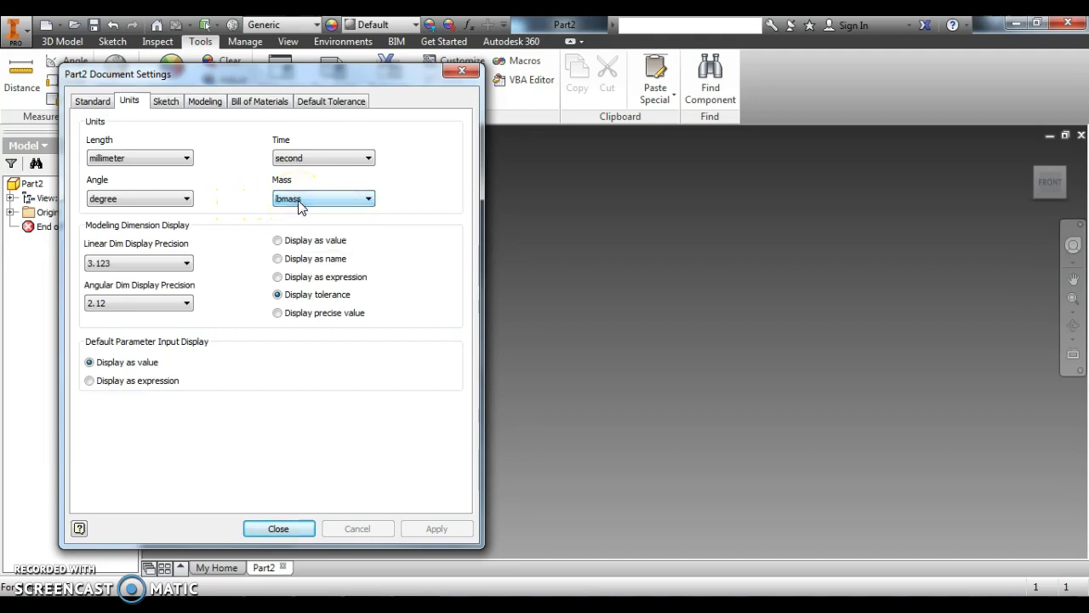
click(278, 529)
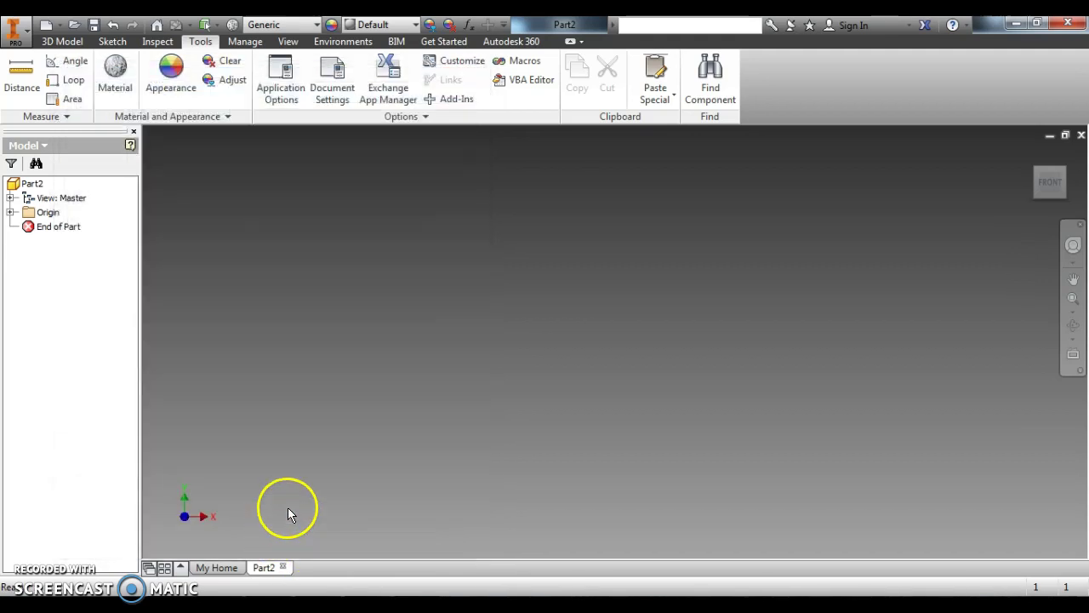
Step: Start a 2D sketch on the front (XY) origin plane
click(115, 47)
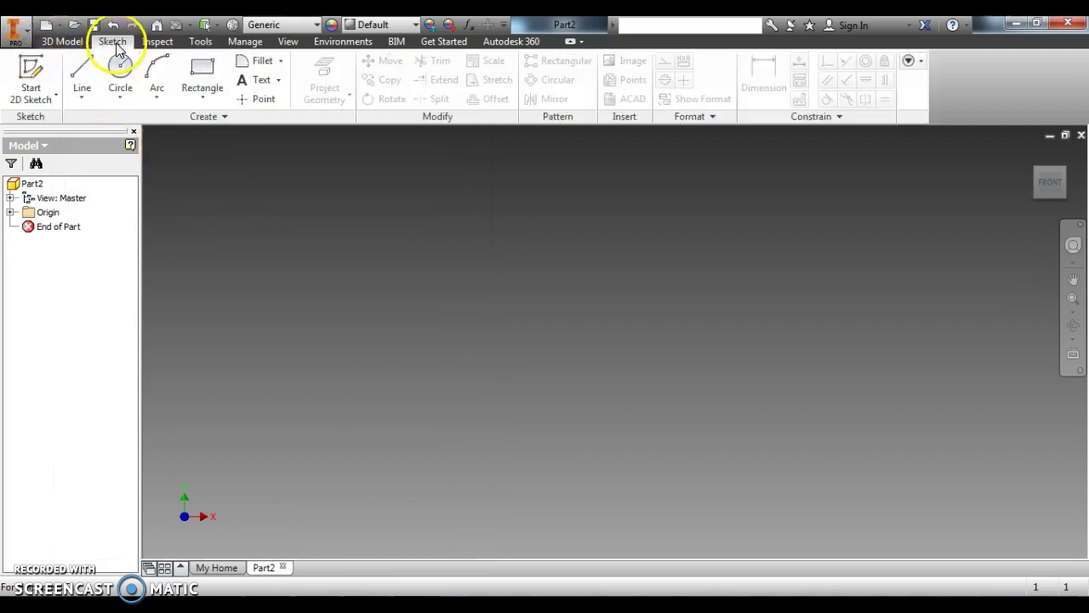
click(38, 70)
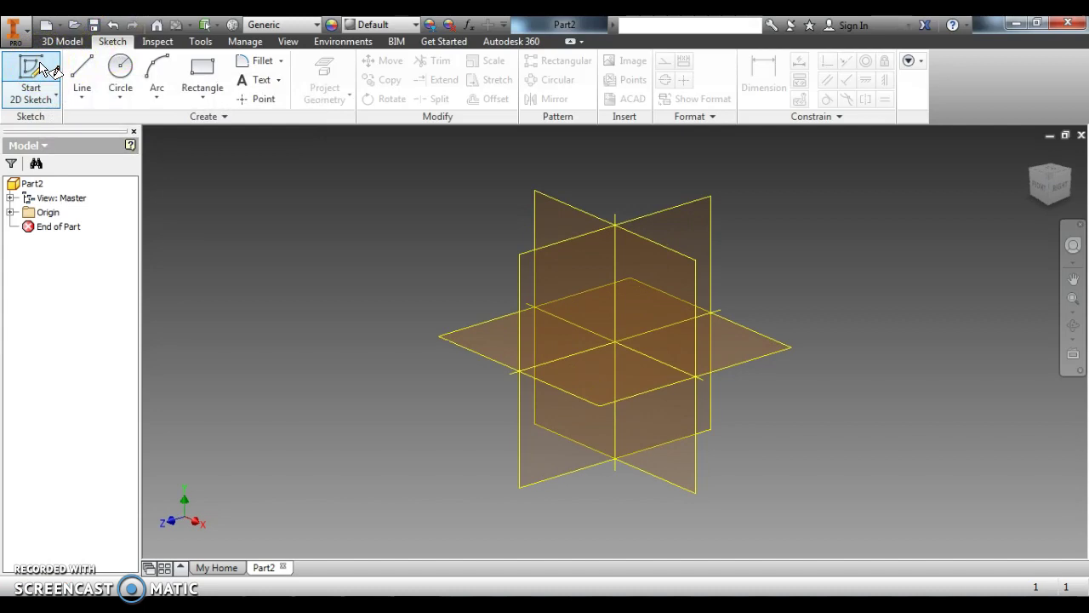
click(546, 216)
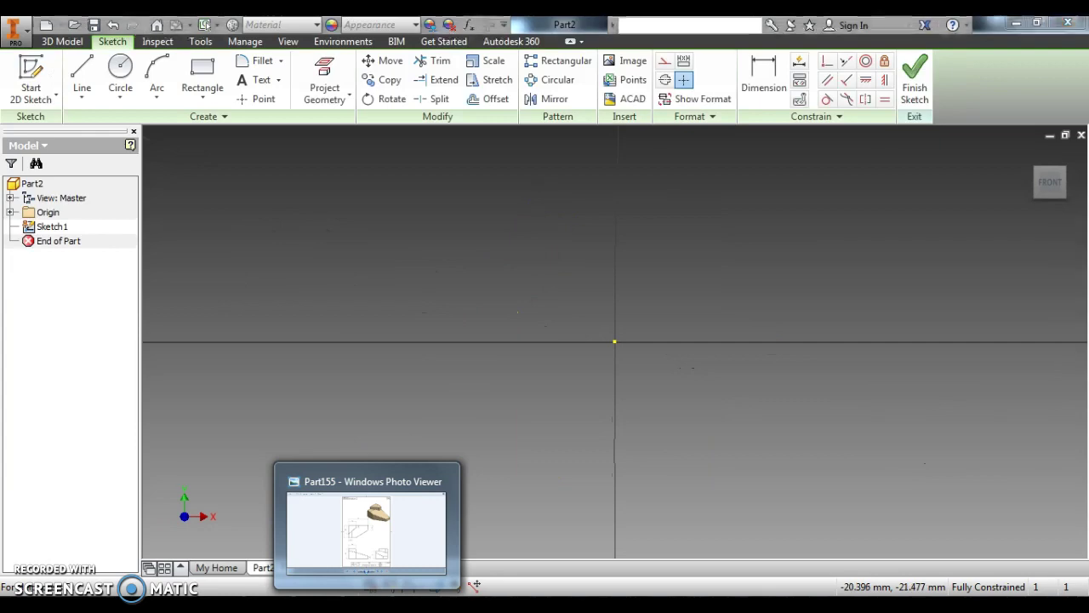
Step: Switch to the Part155 drawing in Windows Photo Viewer and reduce its window to consult it beside the sketch
click(367, 596)
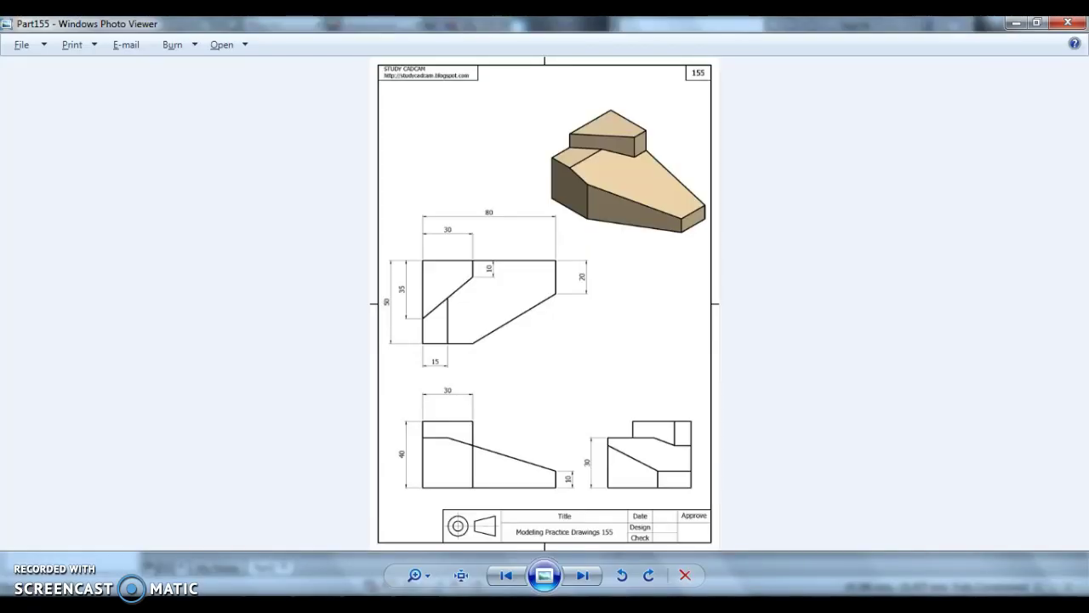
click(1037, 23)
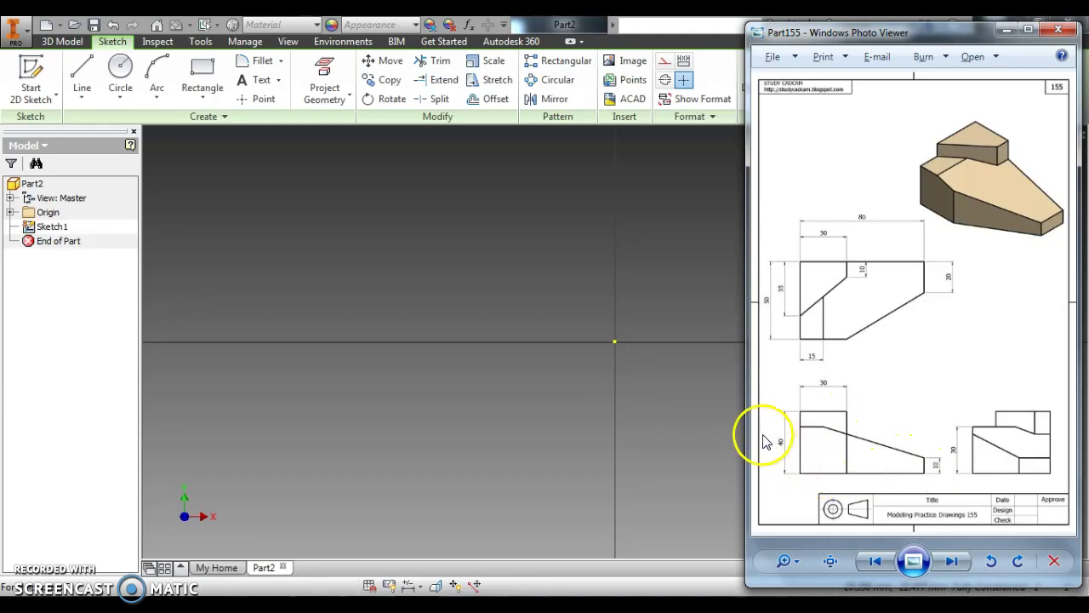
Step: Draw a 30 mm vertical line up from the origin and a 15 mm horizontal line rightward from its upper end
click(78, 70)
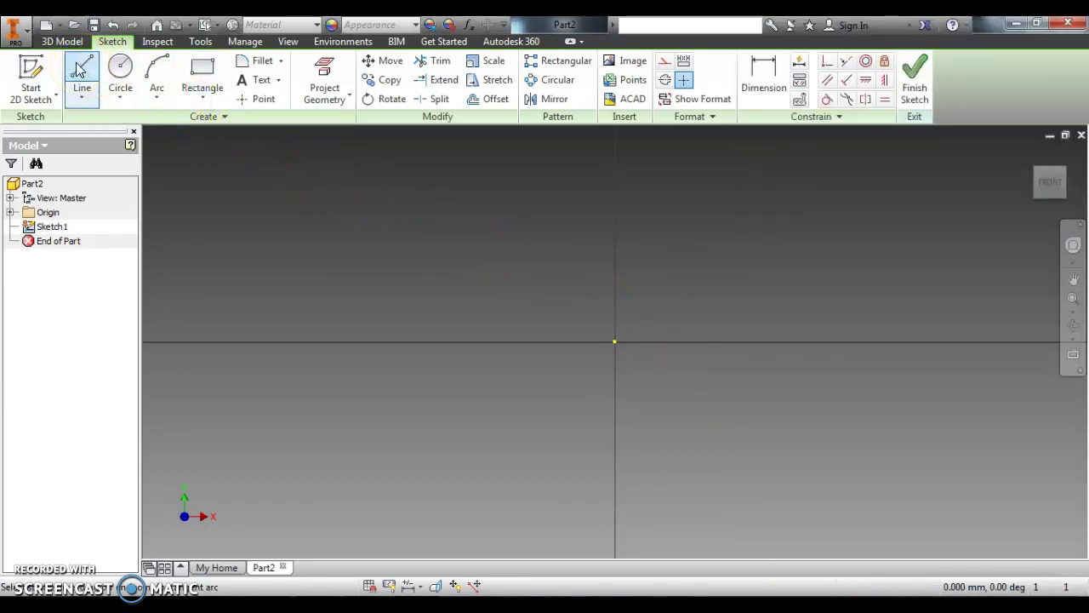
click(616, 340)
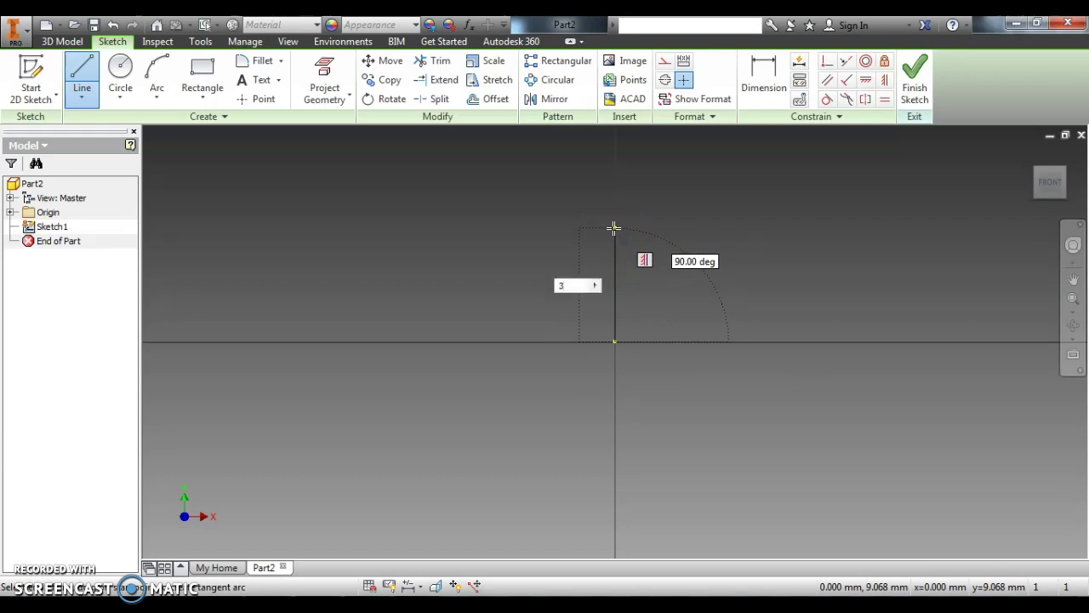
key(Return)
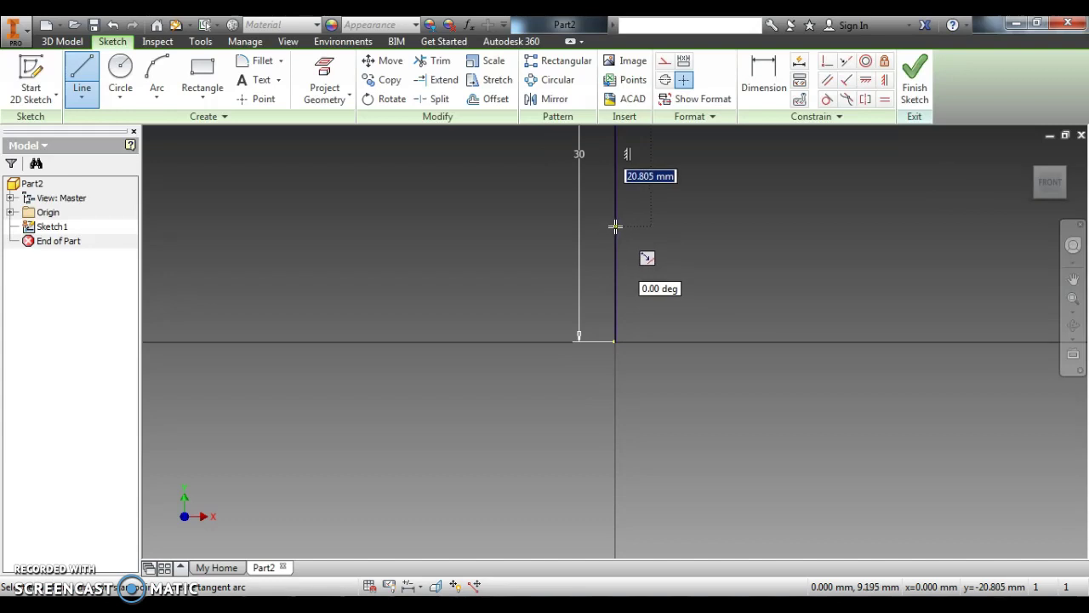
scroll(615, 226, down, 3)
scroll(615, 226, up, 4)
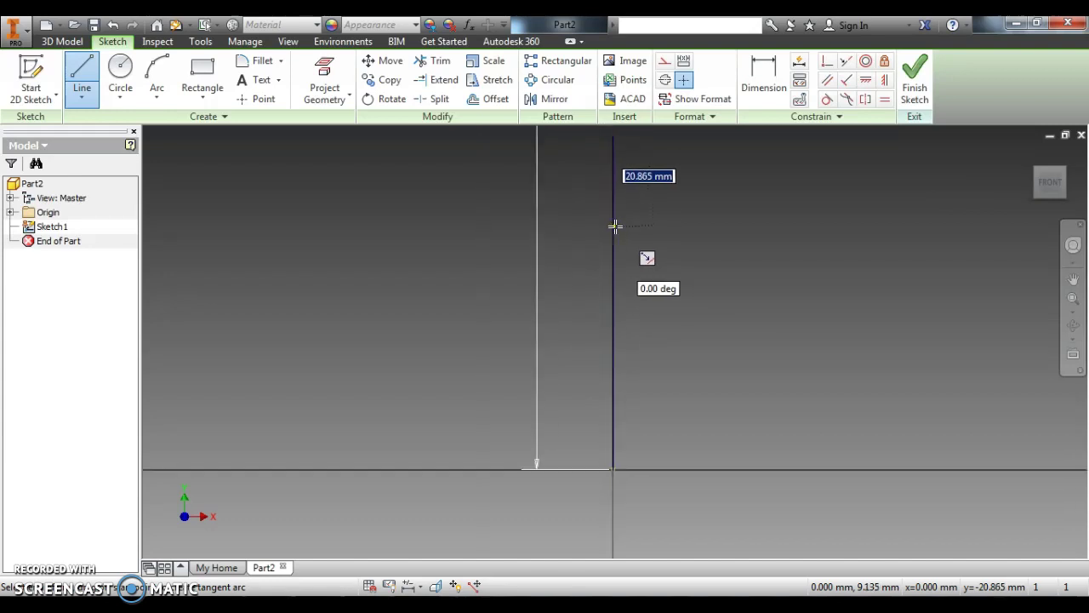
scroll(615, 227, up, 2)
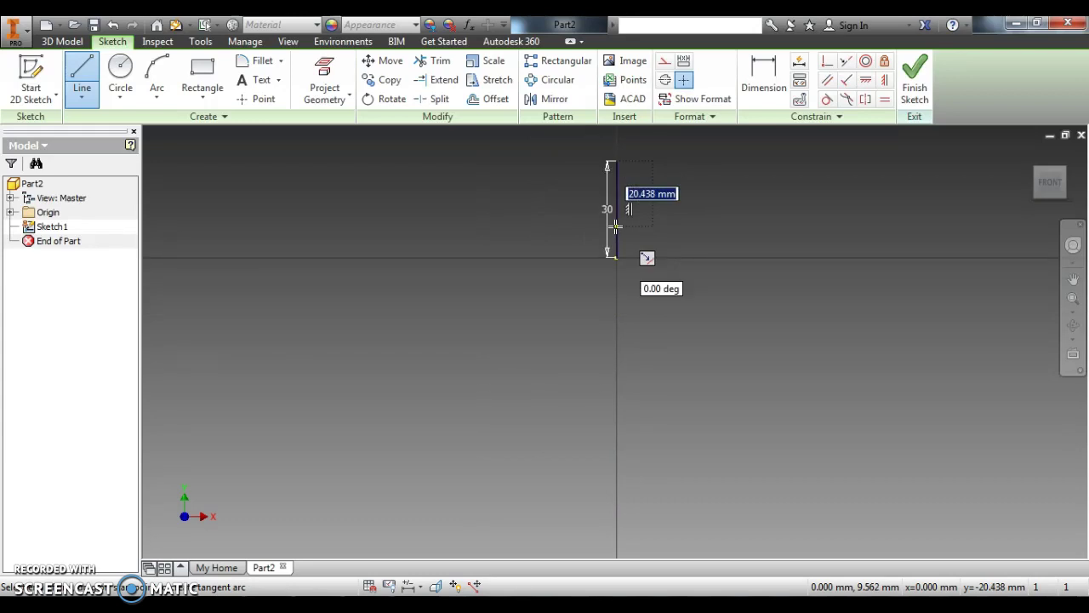
scroll(567, 304, up, 2)
mouse_move(609, 212)
middle_down()
mouse_move(566, 304)
mouse_move(544, 316)
middle_up()
scroll(545, 316, down, 4)
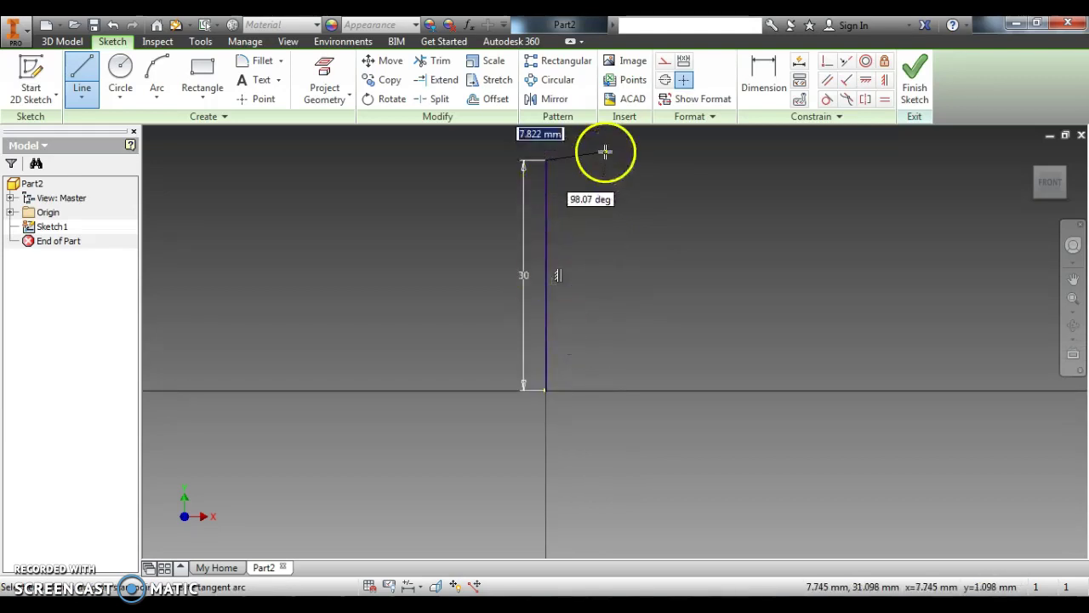
text(15)
click(653, 160)
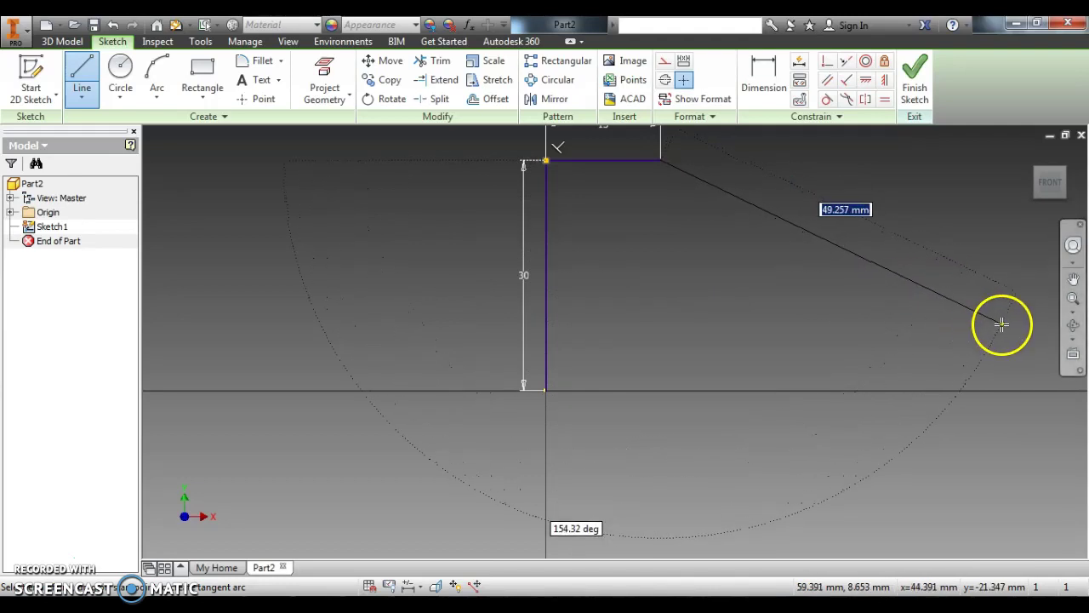
Step: Close the profile with a downward sloping line about 49 mm long, a vertical about 9 mm and a base about 59 mm back to the origin
click(1001, 324)
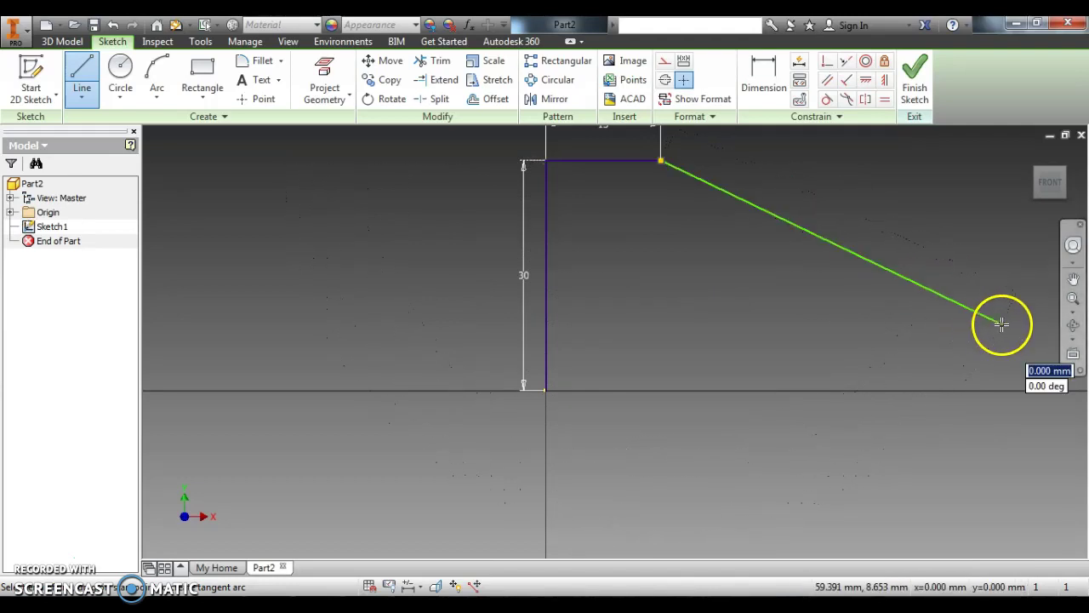
click(1005, 389)
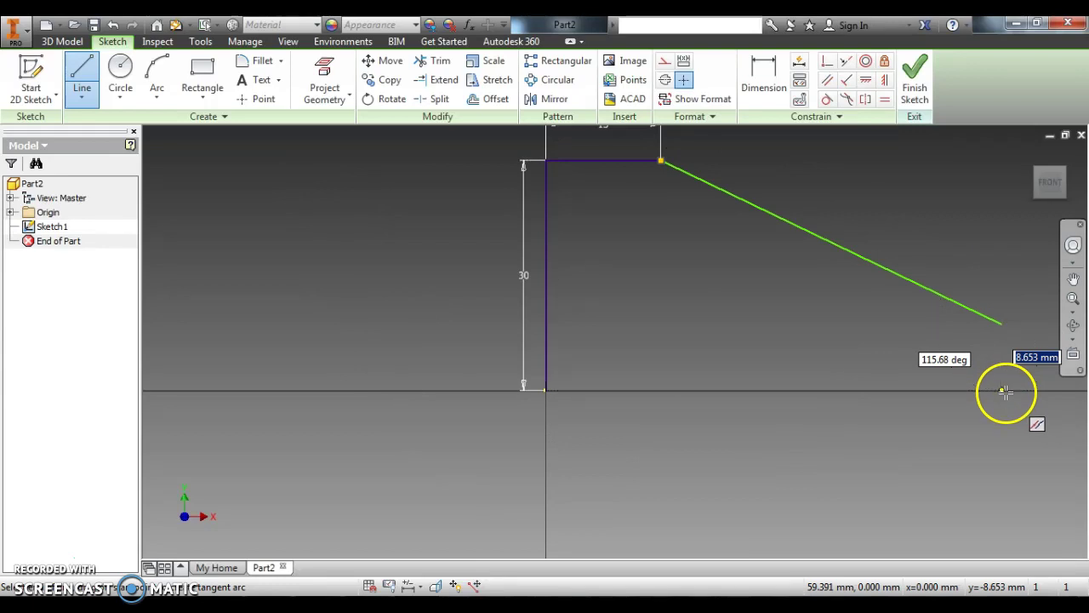
click(545, 390)
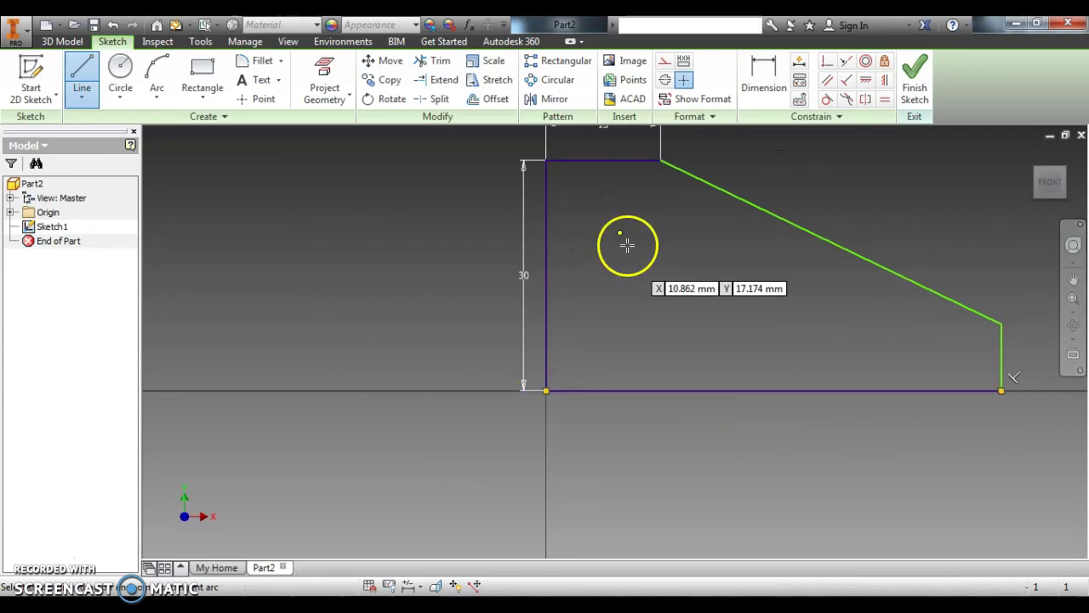
Step: Dimension the profile's short right-hand vertical edge to 10 mm
click(763, 82)
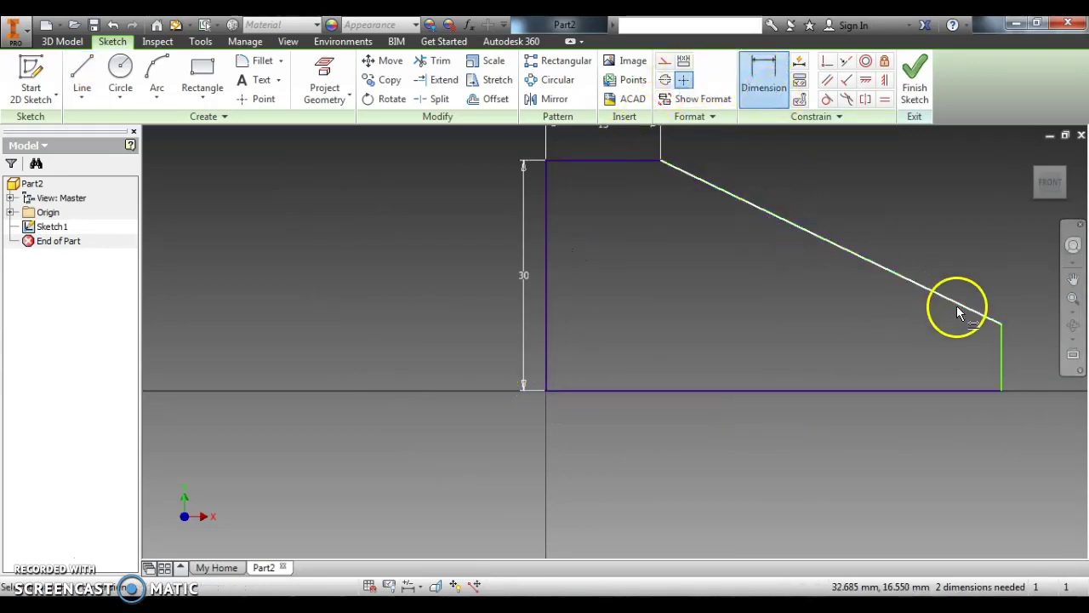
click(1004, 356)
click(1033, 360)
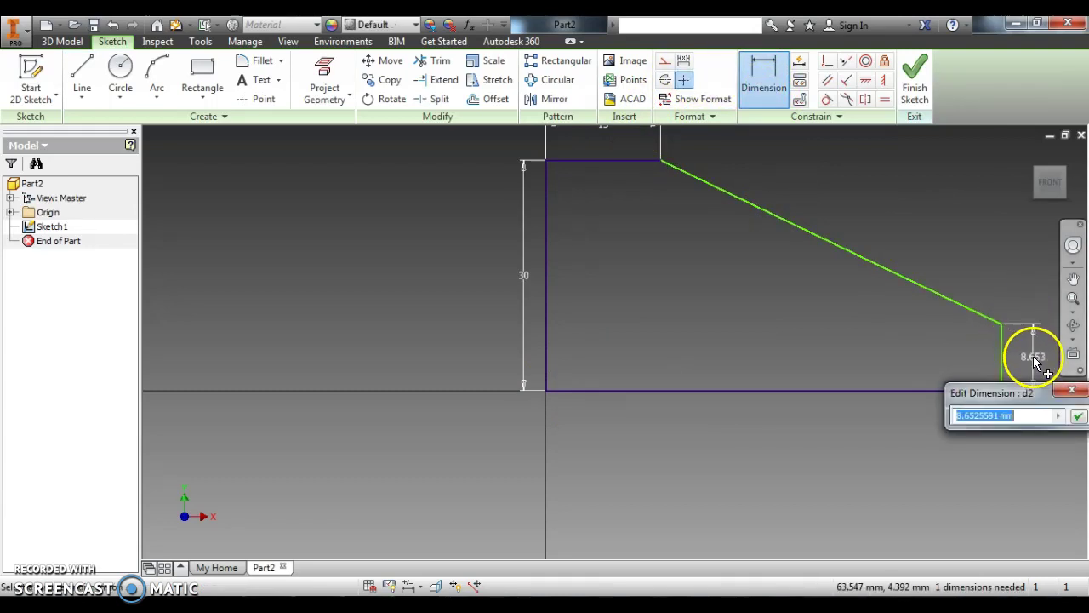
text(1)
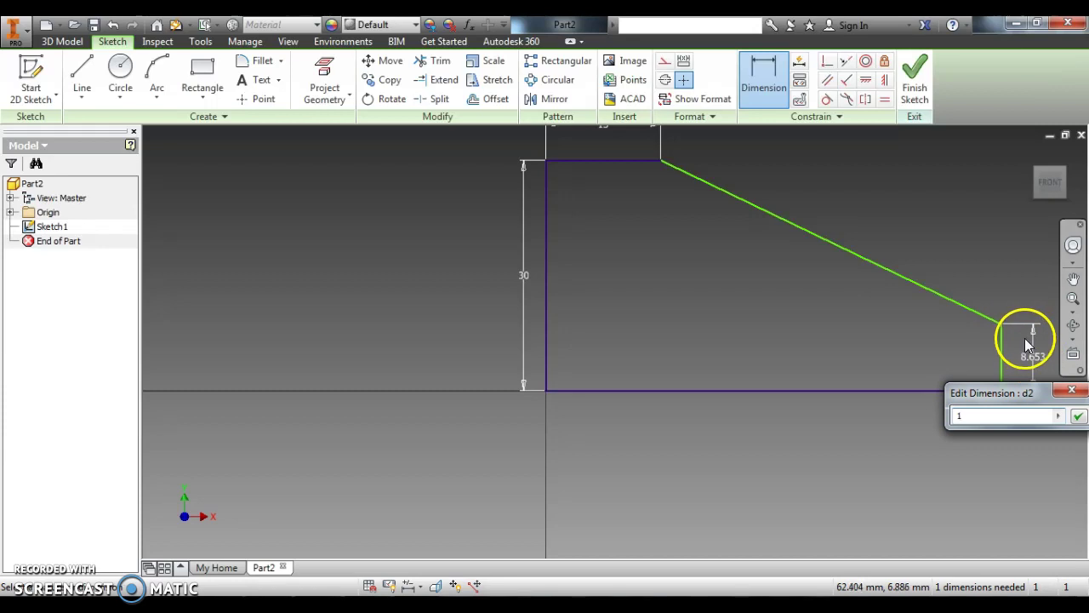
text(0)
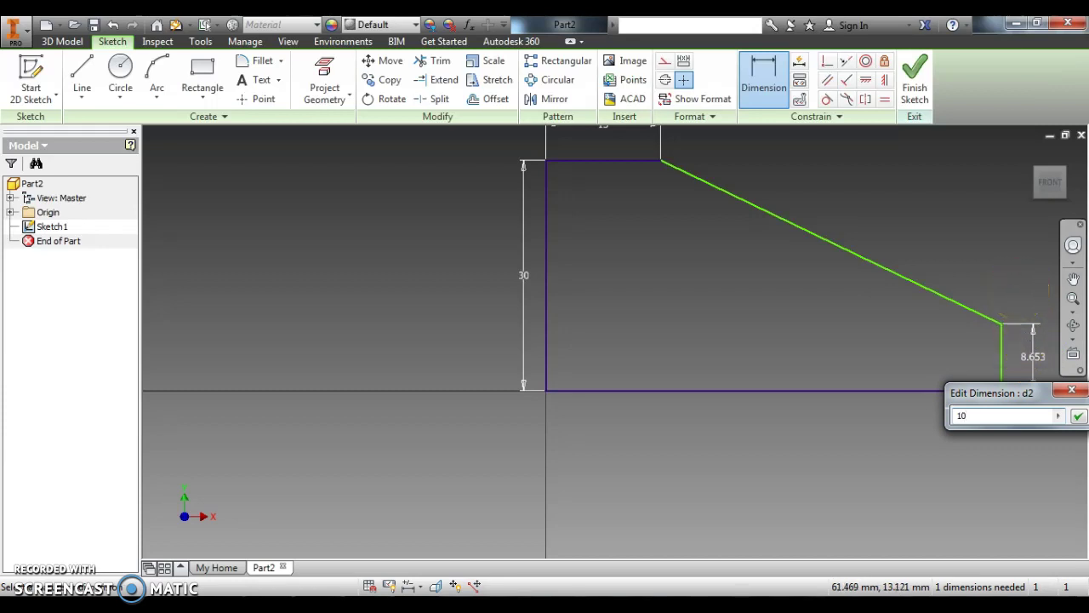
key(Return)
Step: Dimension the profile's horizontal base line to 80 mm
click(768, 393)
click(764, 423)
text(8)
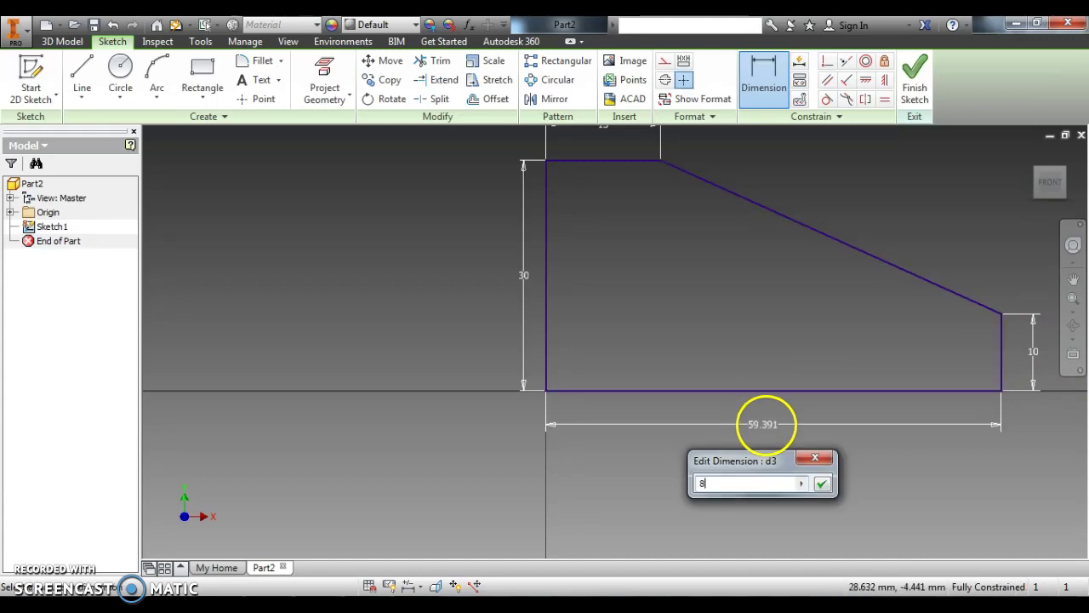
text(0)
key(Return)
scroll(732, 397, up, 5)
scroll(832, 327, down, 3)
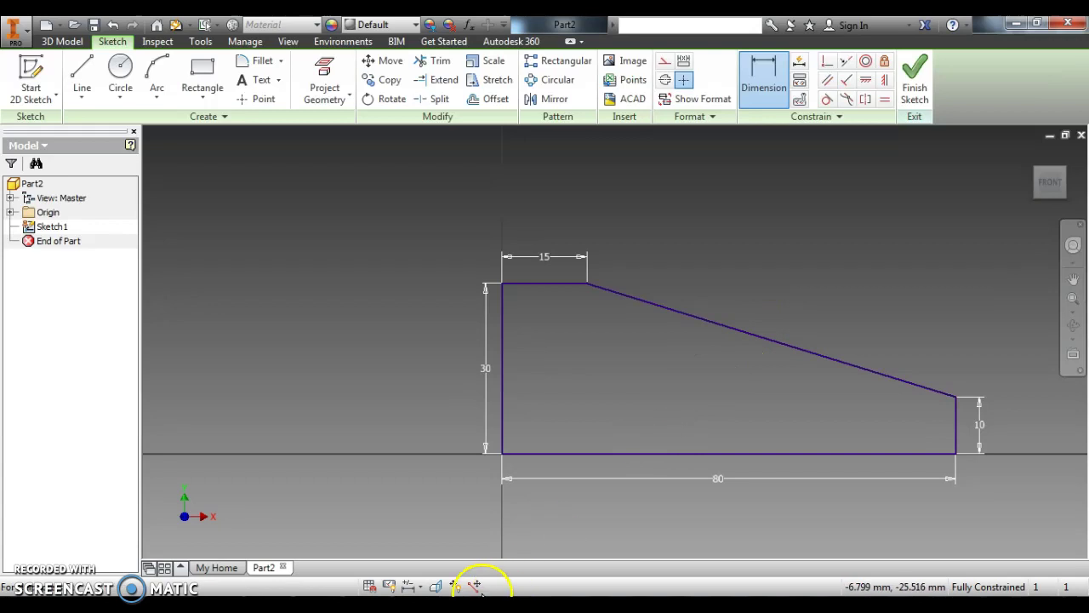
Step: Check the part's overall width in the reference drawing and finish the side-profile sketch
key(alt+Tab)
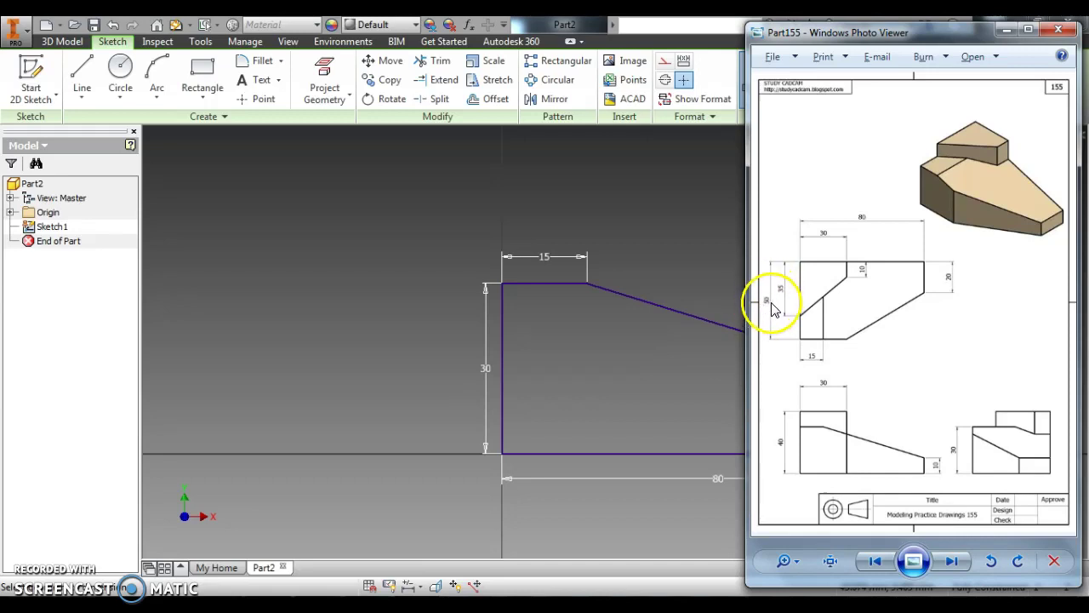
click(536, 579)
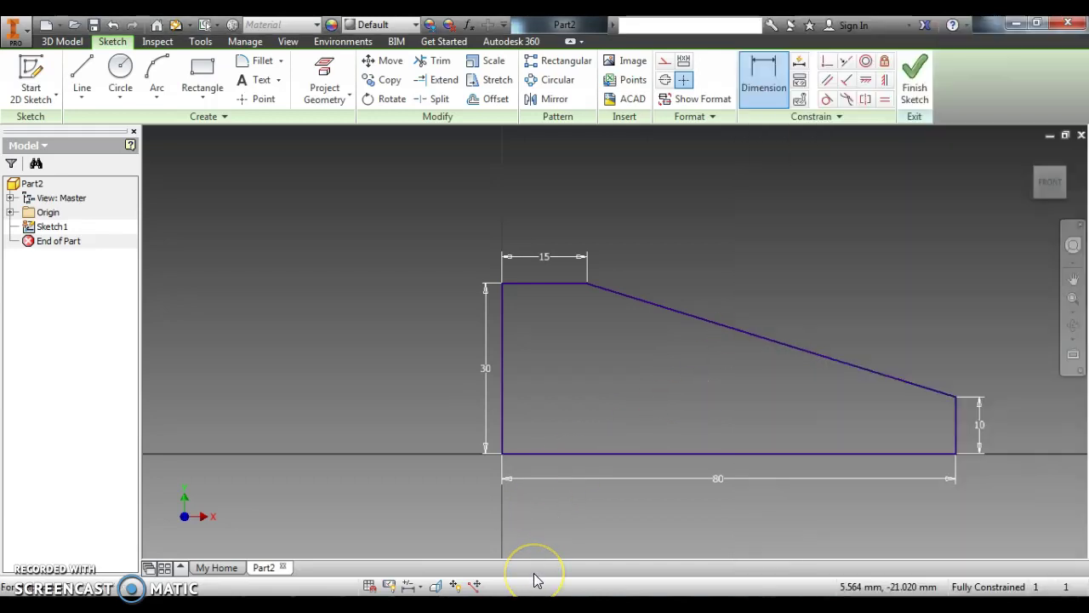
click(924, 88)
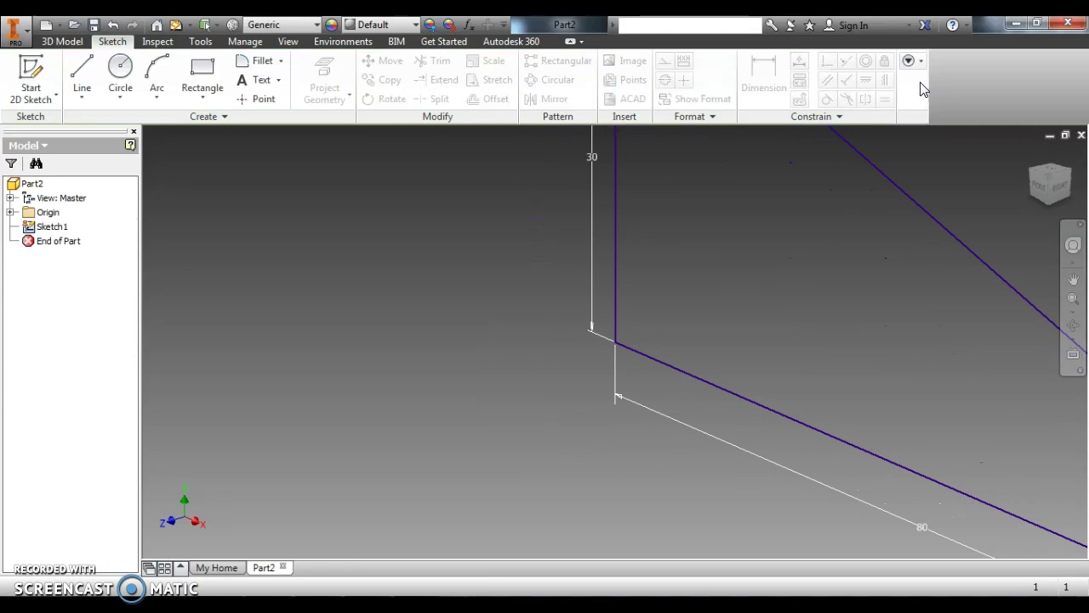
scroll(589, 317, up, 5)
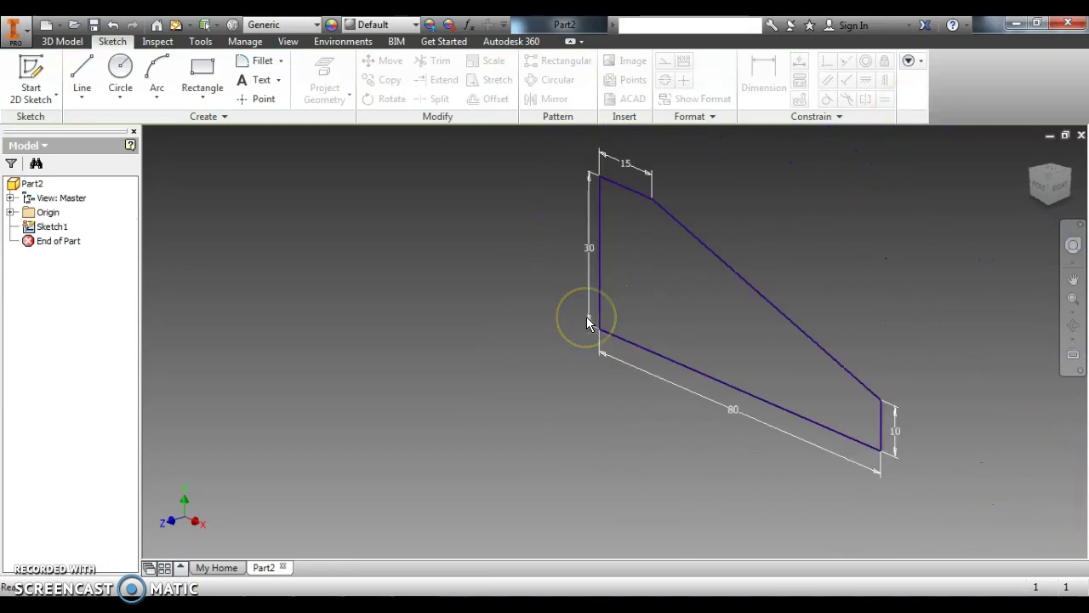
Step: Extrude the side profile 50 mm symmetrically about the sketch plane as a new solid
click(62, 42)
click(77, 74)
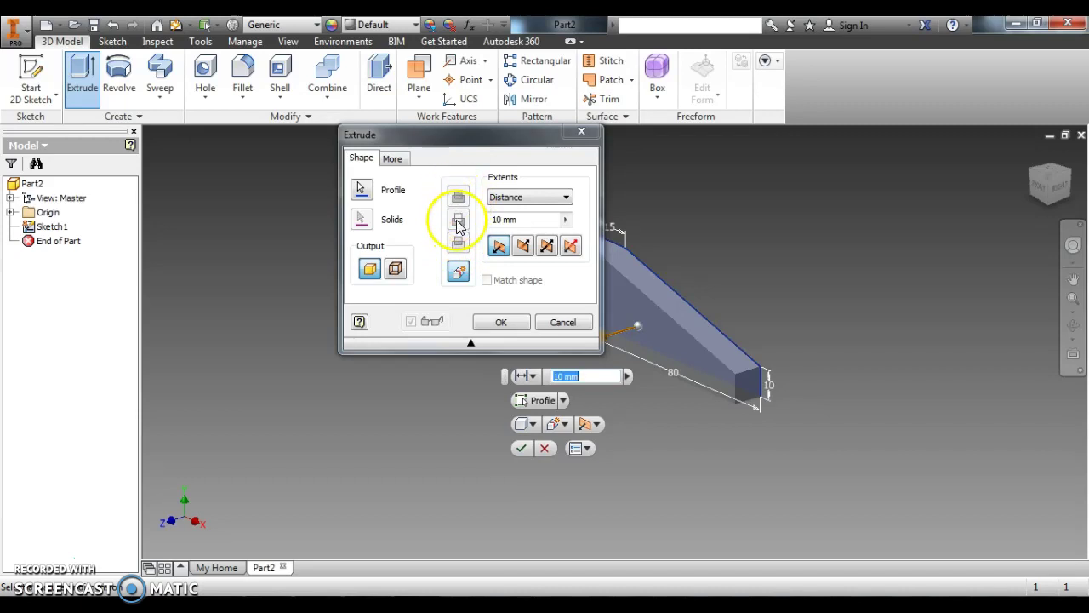
click(508, 218)
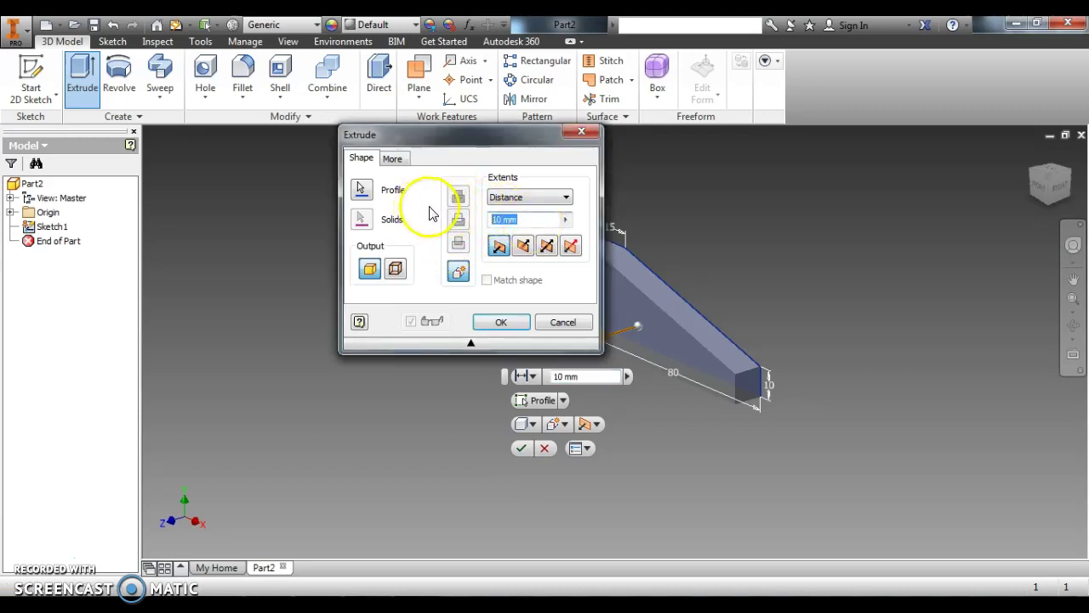
click(522, 248)
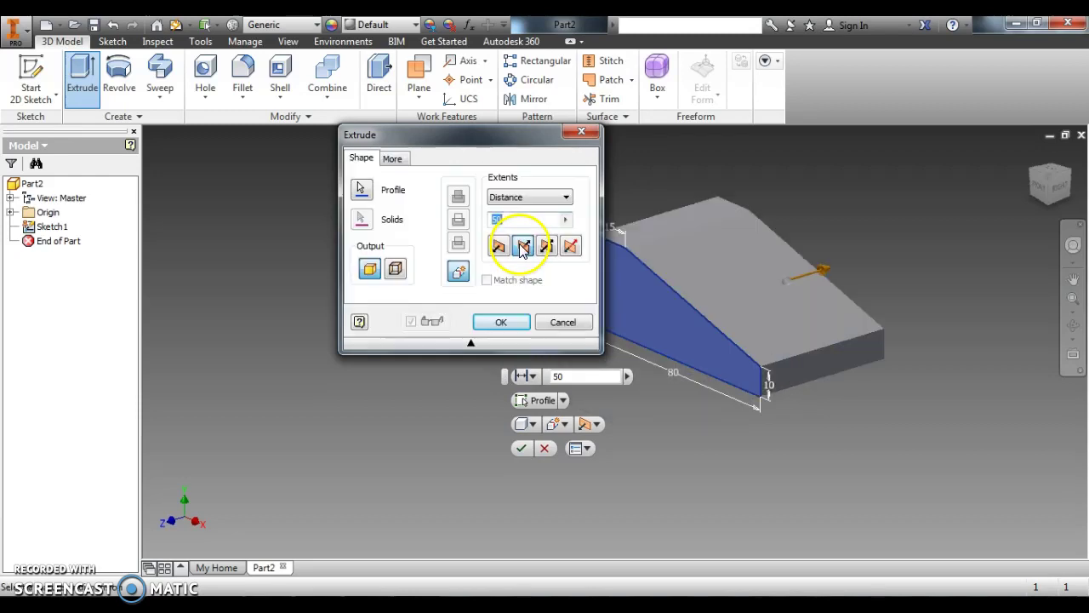
click(503, 248)
click(522, 246)
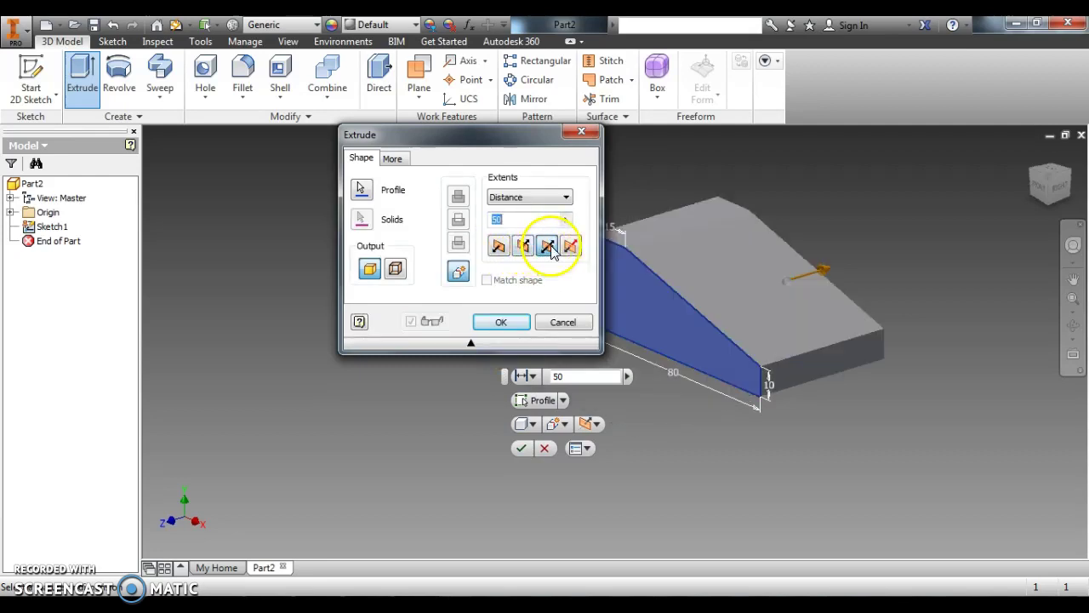
click(548, 246)
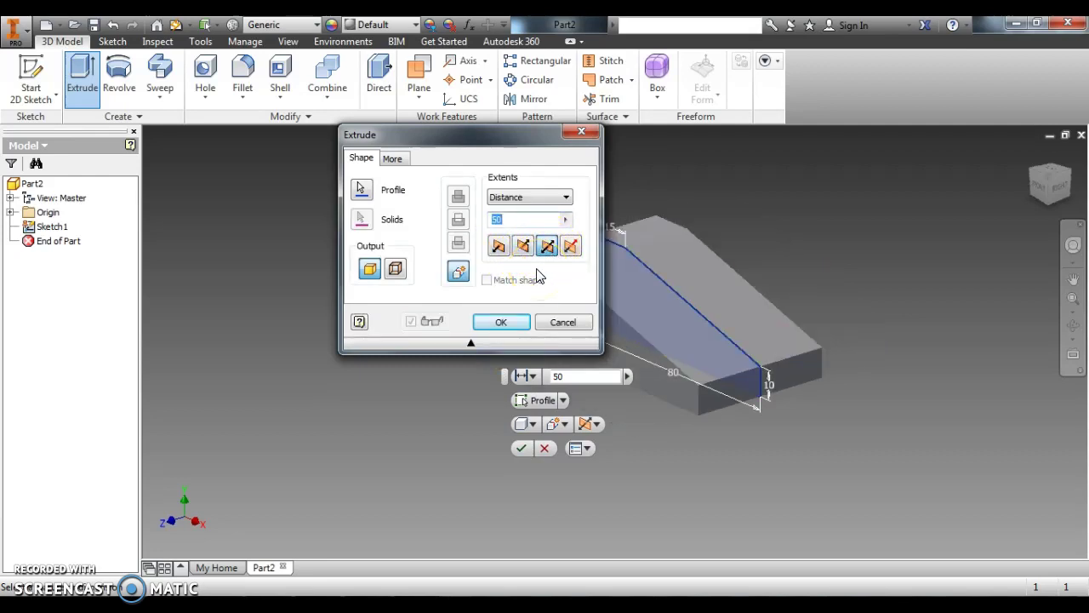
click(547, 246)
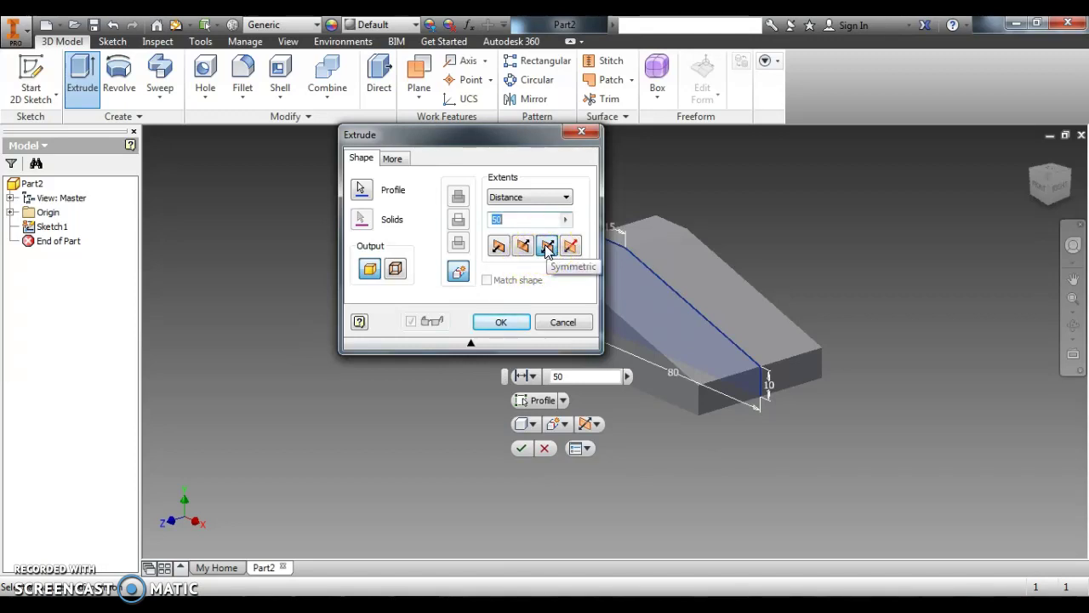
click(498, 321)
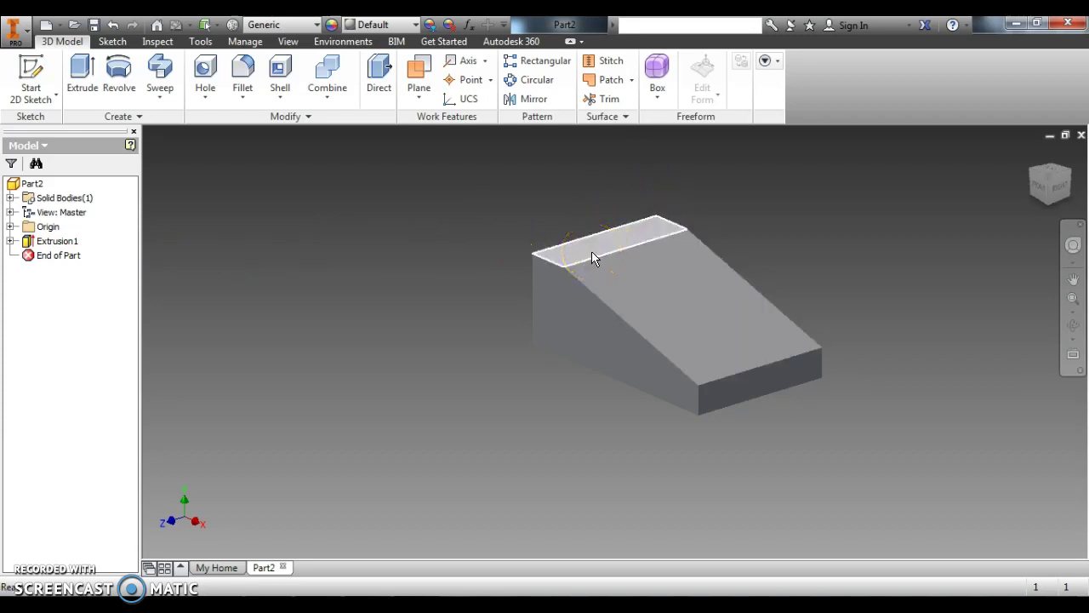
Step: Create a new sketch on the flat top face of the wedge-shaped body
mouse_move(591, 251)
click(631, 251)
click(616, 243)
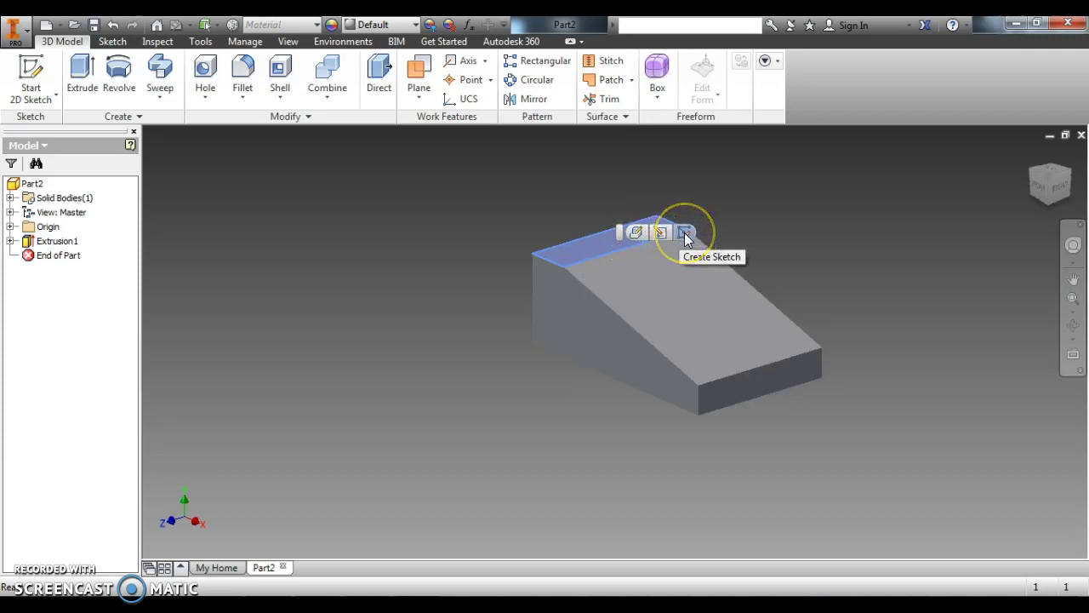
click(41, 70)
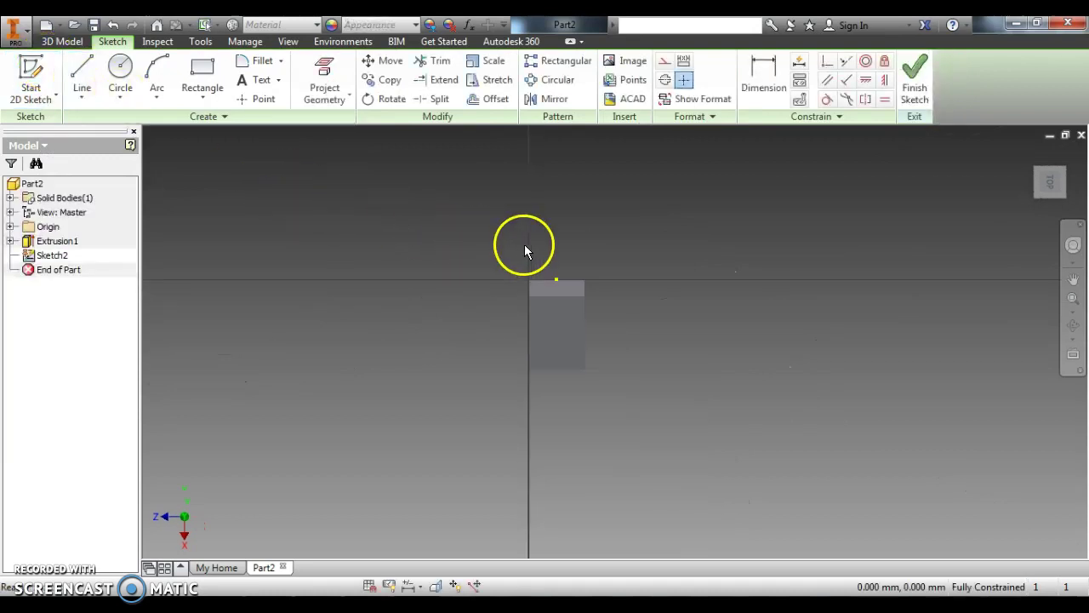
scroll(555, 287, up, 5)
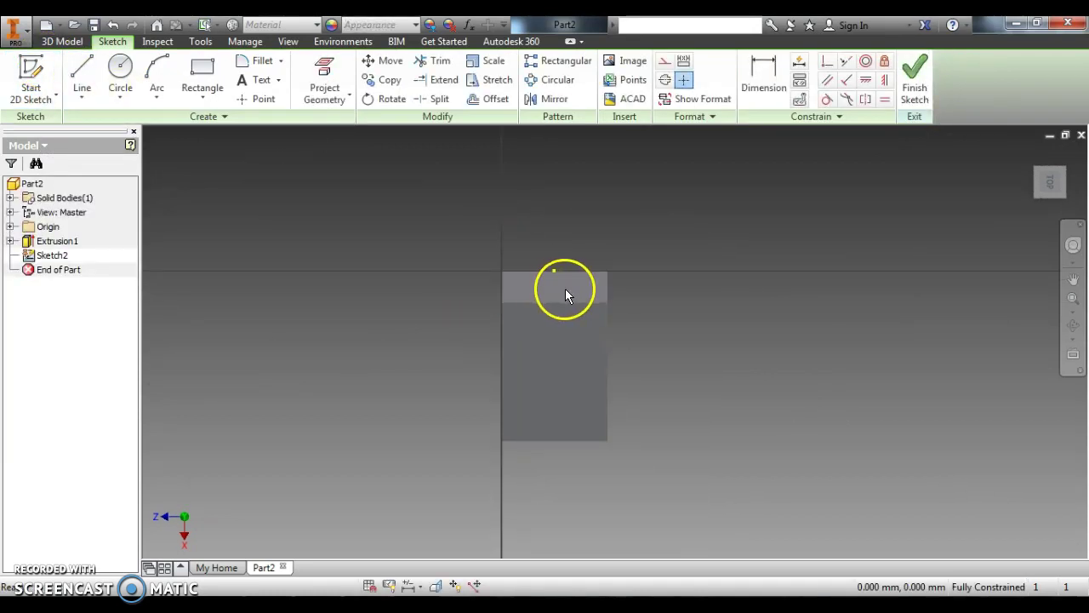
scroll(566, 293, down, 2)
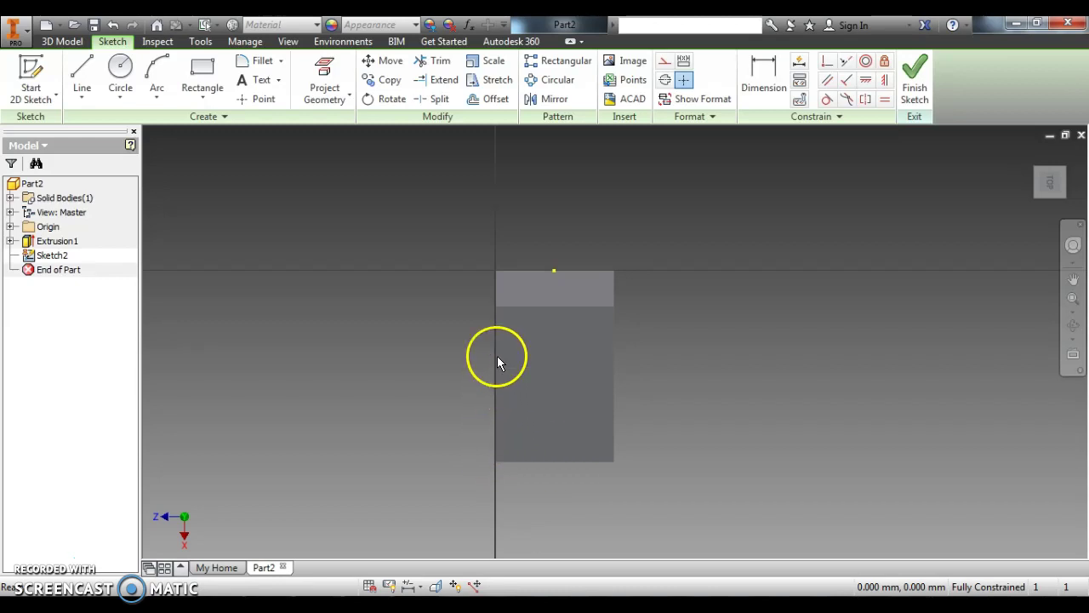
Step: Sketch a triangle over the body's lower-left corner, its diagonal starting about 35 mm down the long edge and ending about 17 mm from the opposite corner
click(80, 75)
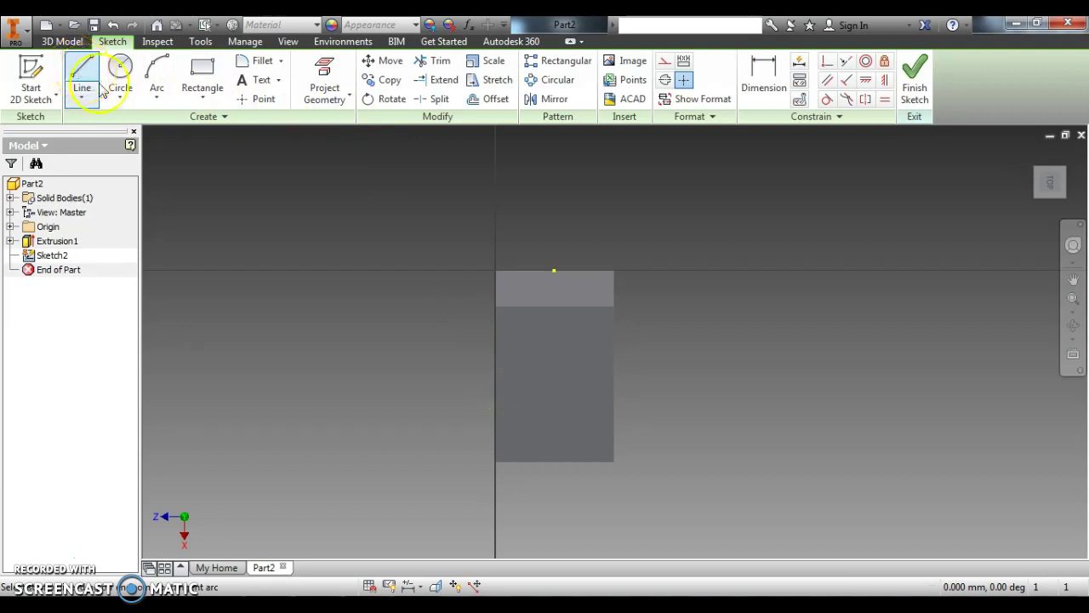
click(495, 352)
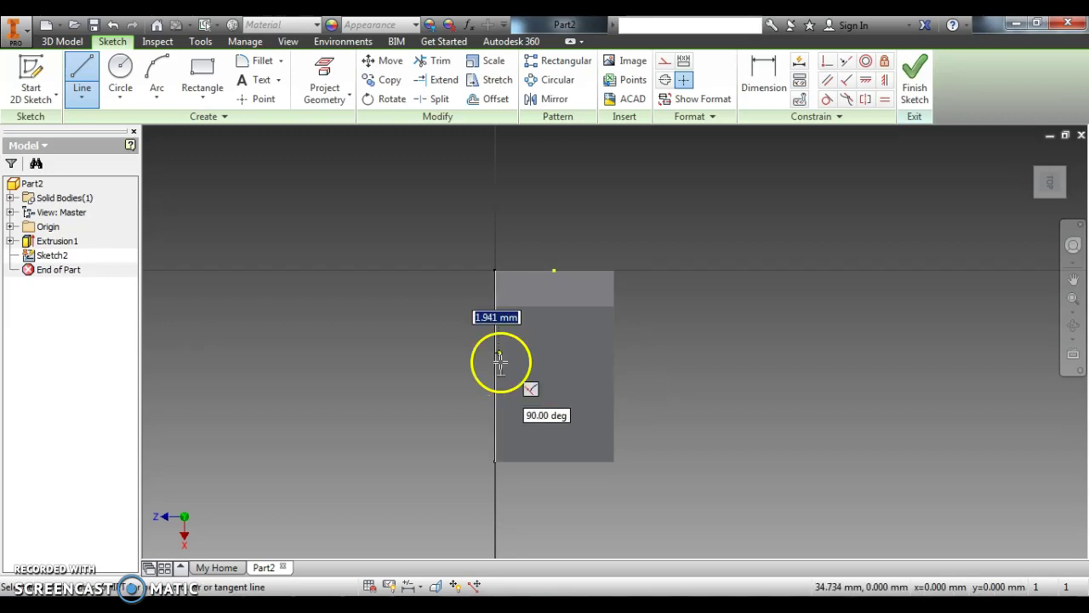
click(572, 461)
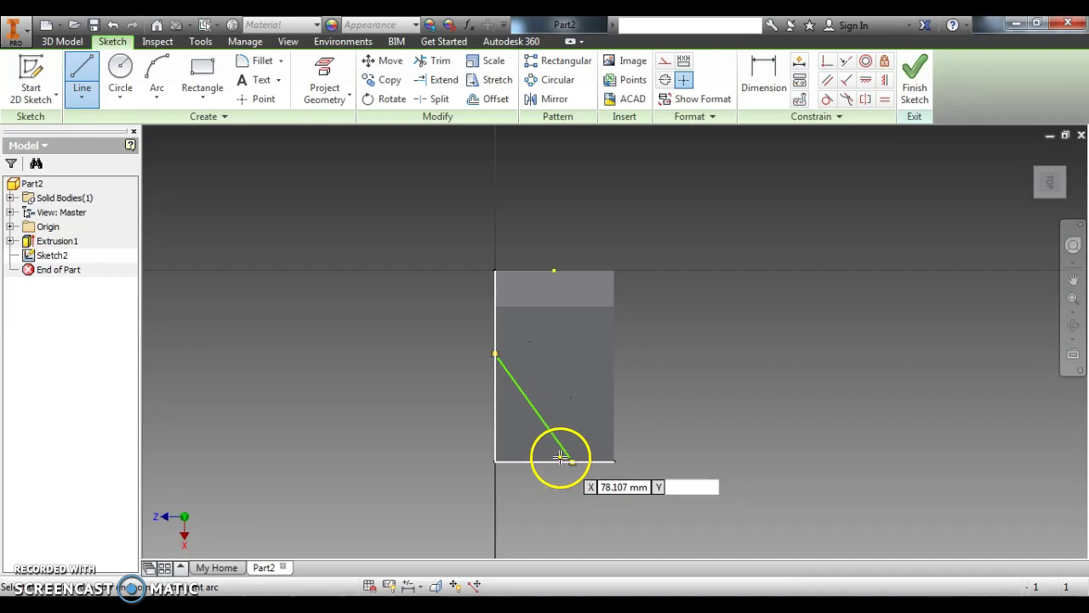
click(496, 460)
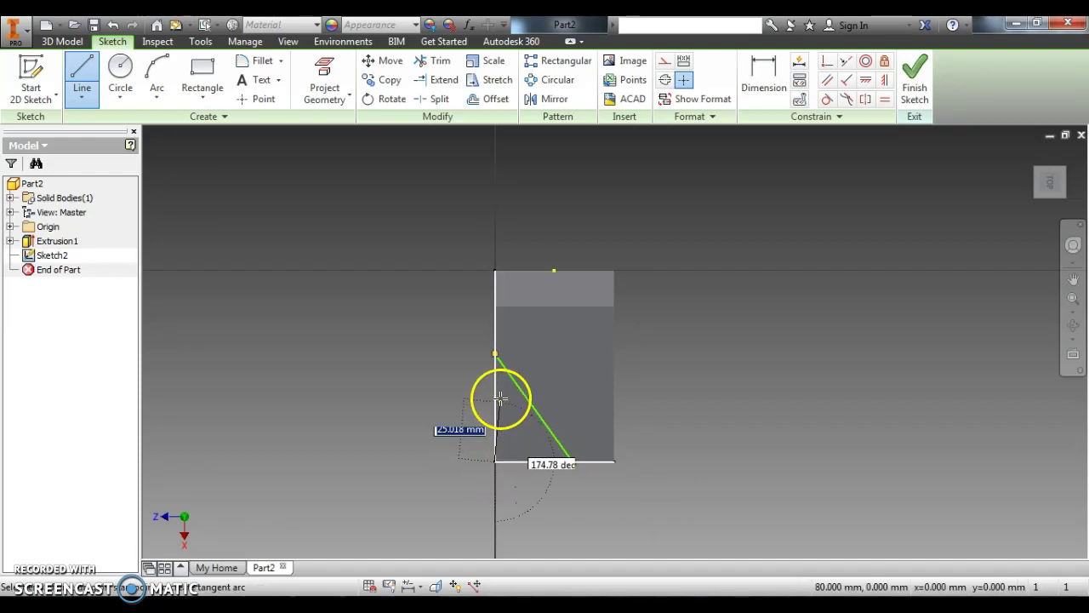
key(Escape)
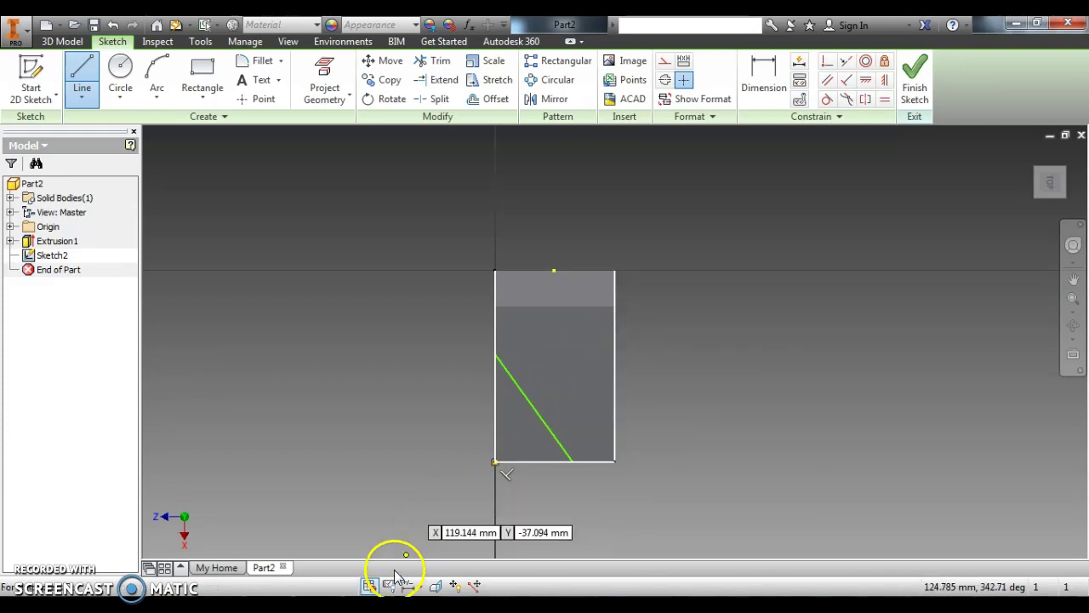
Step: Check the corner cut in the reference drawing and dimension the diagonal's lower end 20 mm from the body's lower-right corner
key(alt+Tab)
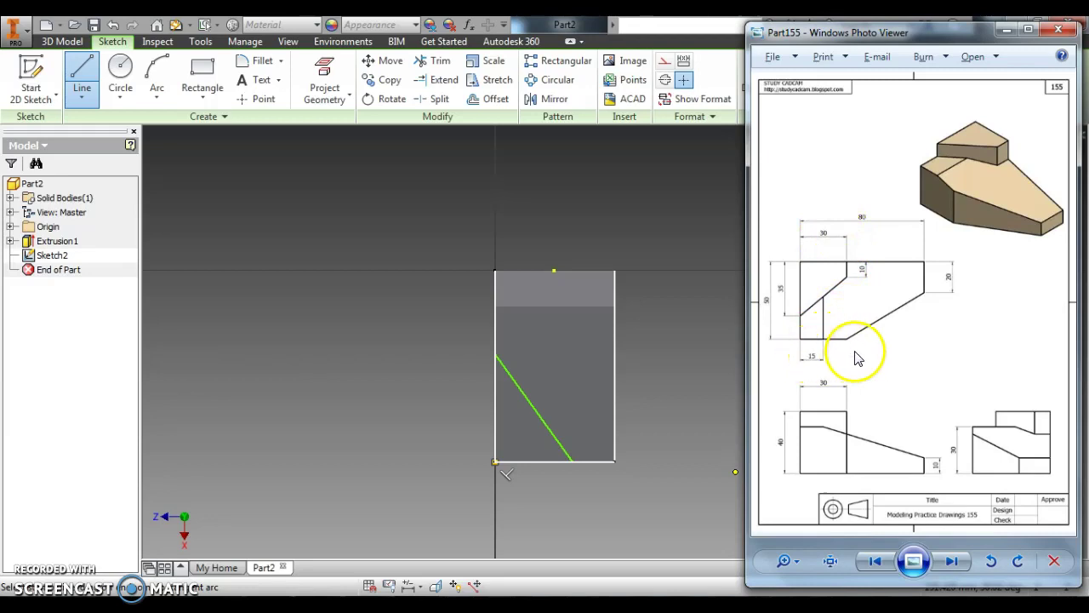
click(706, 27)
click(763, 75)
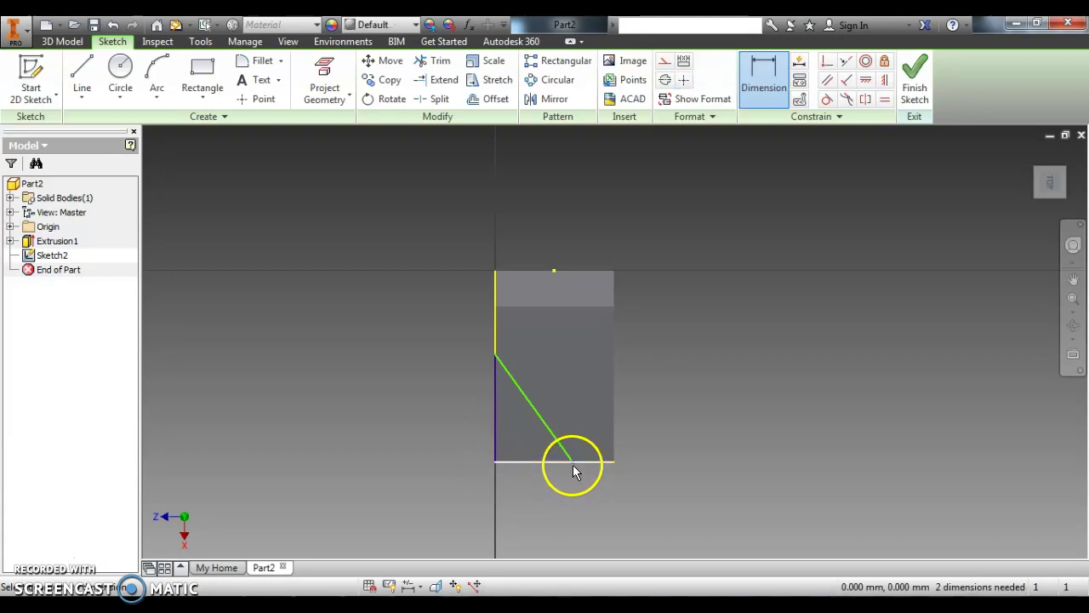
click(614, 463)
click(600, 482)
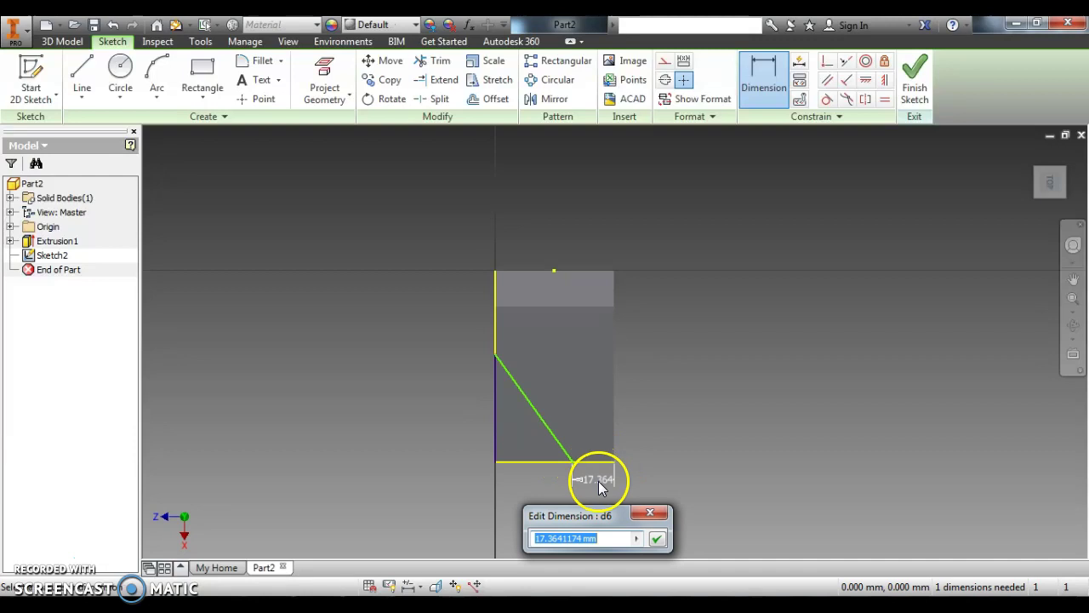
text(20)
key(Return)
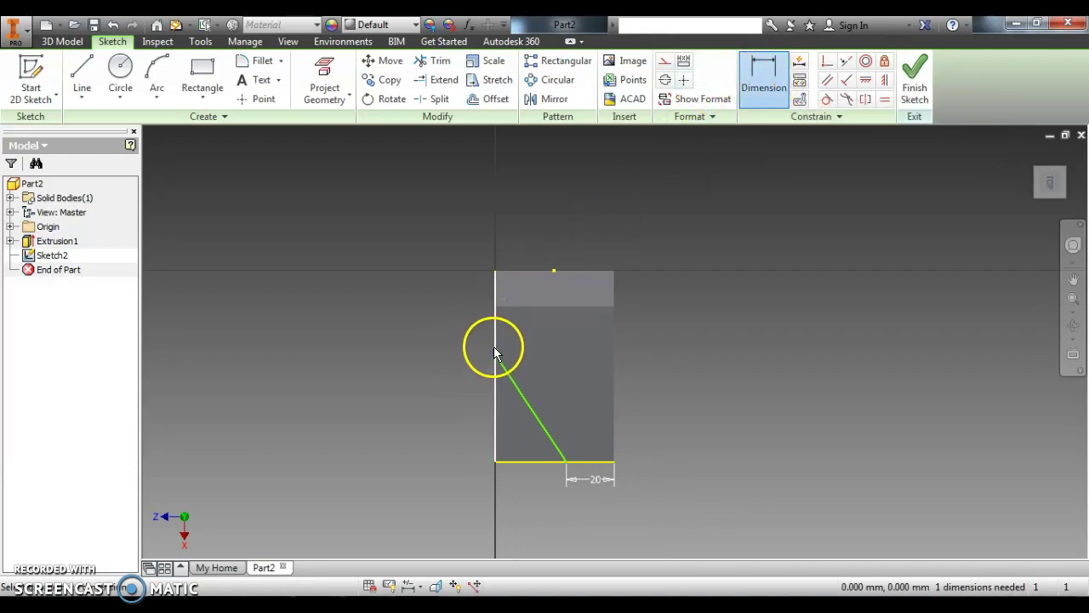
Step: Dimension the diagonal's upper end 30 mm from the body's upper-left corner
click(494, 270)
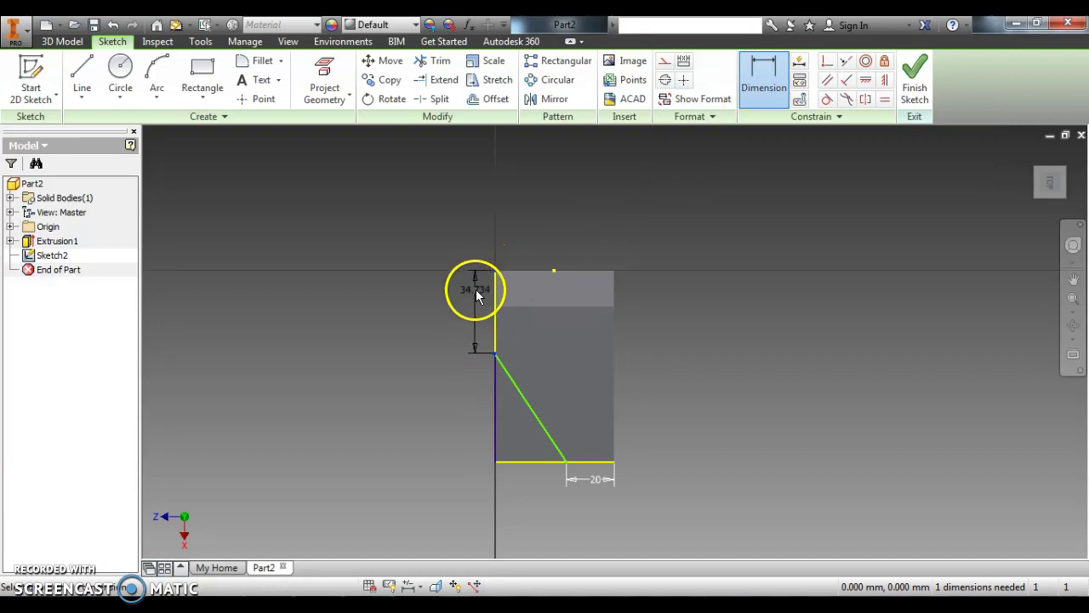
click(472, 322)
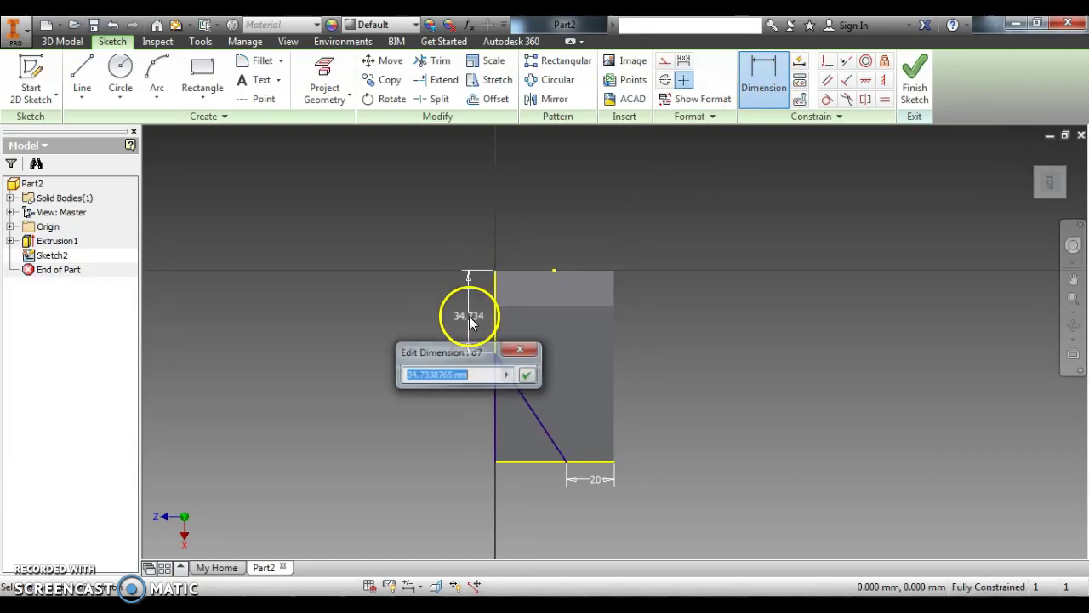
text(30)
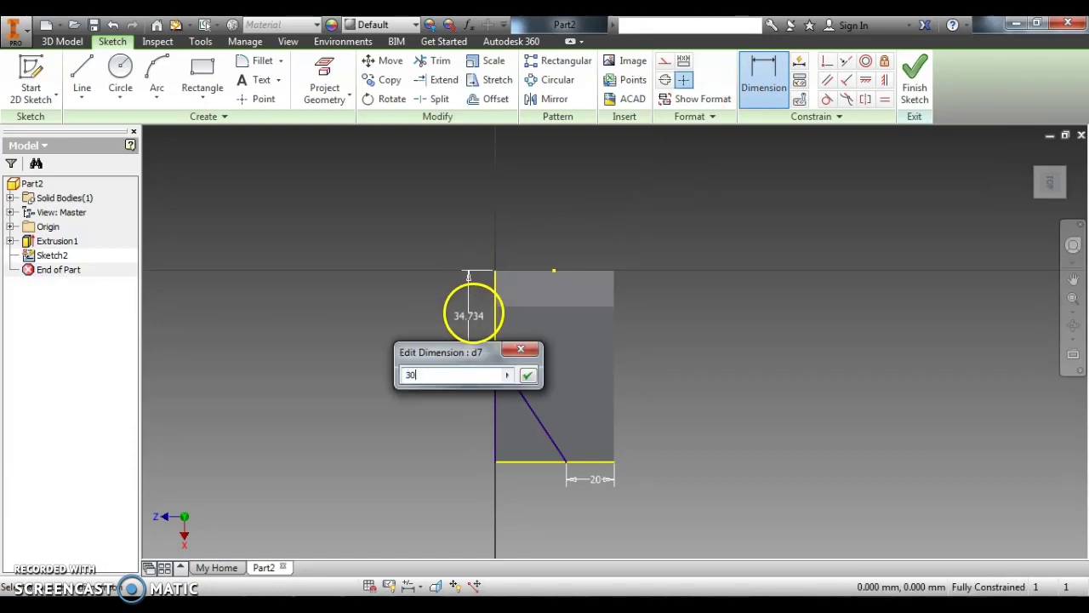
key(Return)
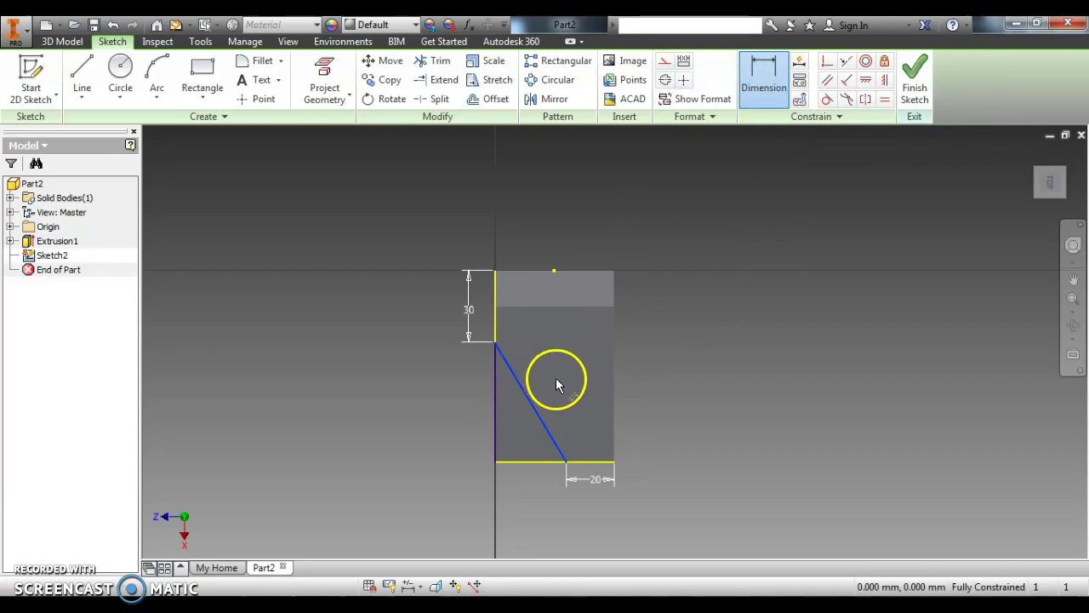
key(Escape)
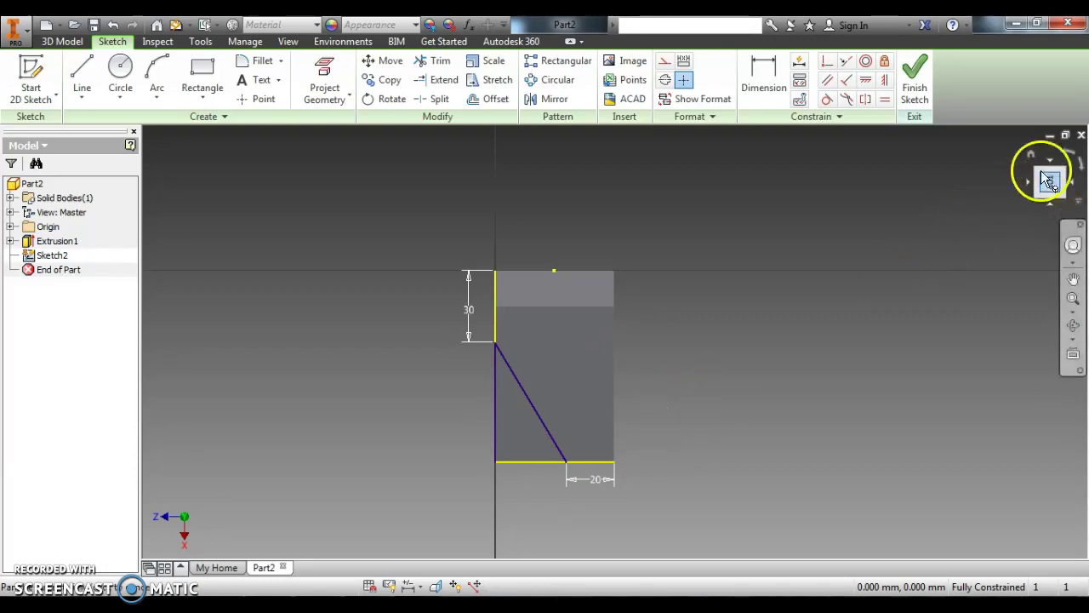
Step: Finish the sketch and extrude the triangle as a cut about 45 mm downward, removing the body's angled corner
click(914, 78)
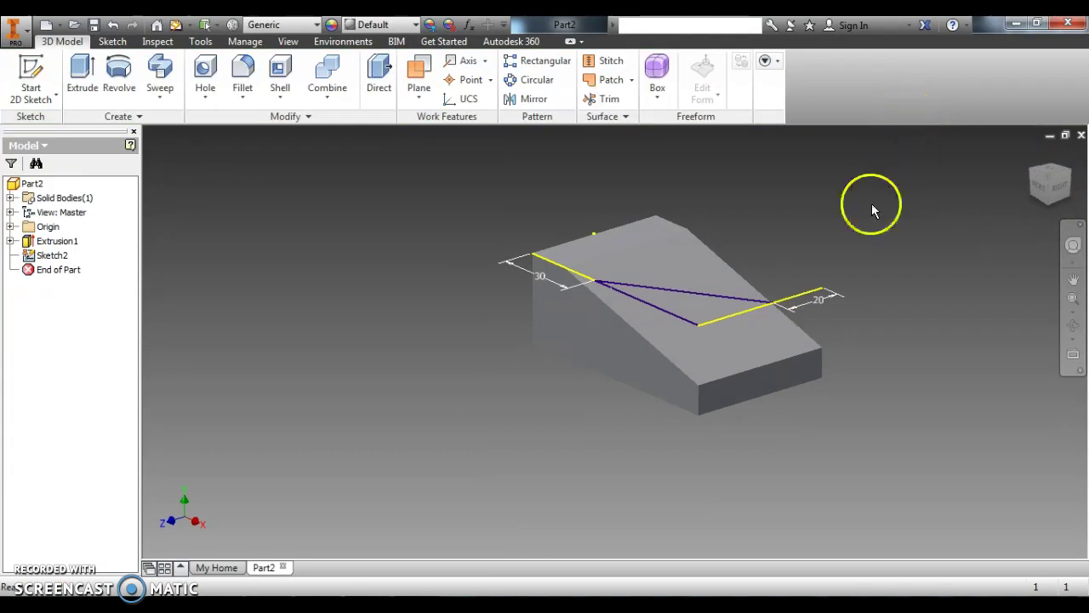
click(724, 320)
click(82, 71)
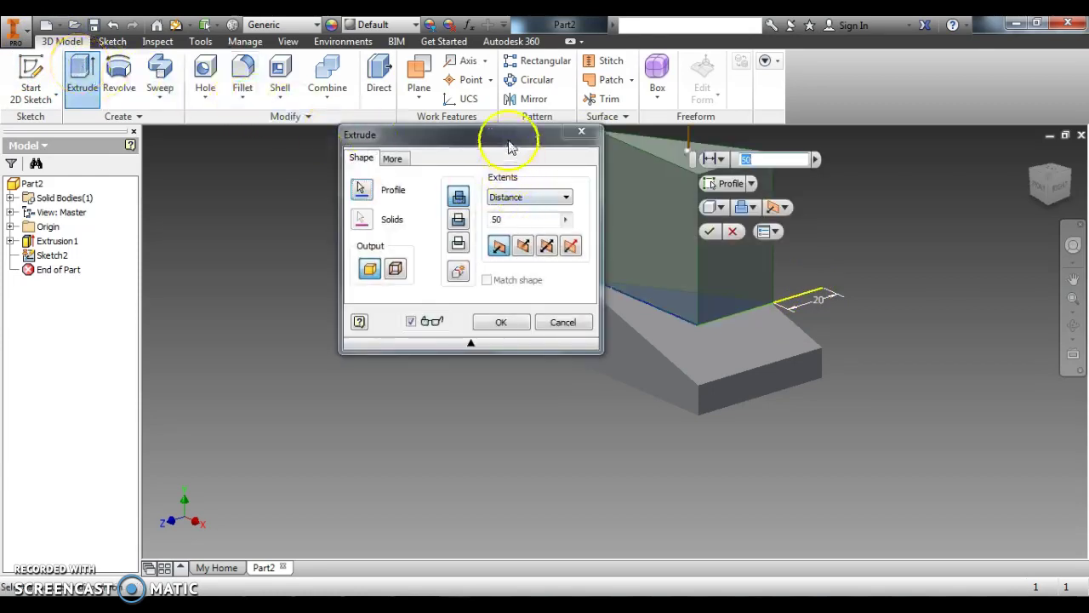
drag(505, 136, 407, 166)
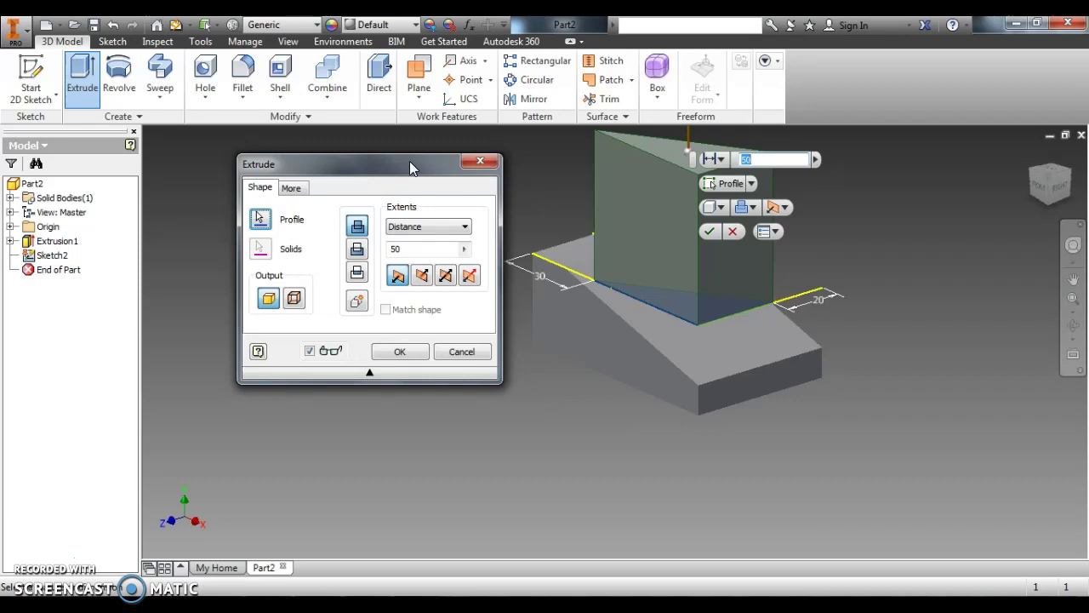
click(359, 253)
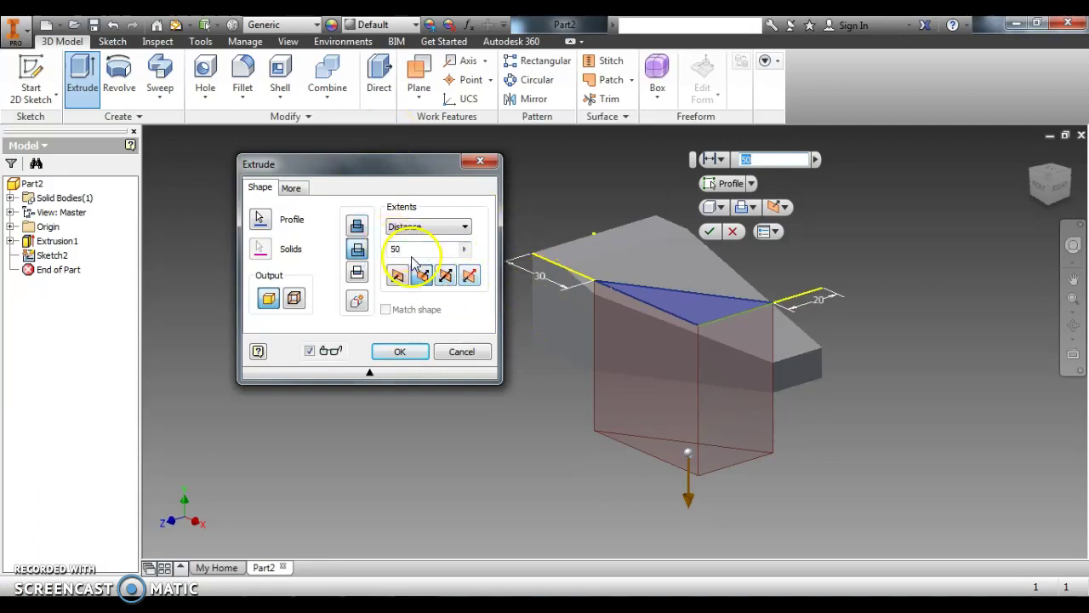
click(1045, 189)
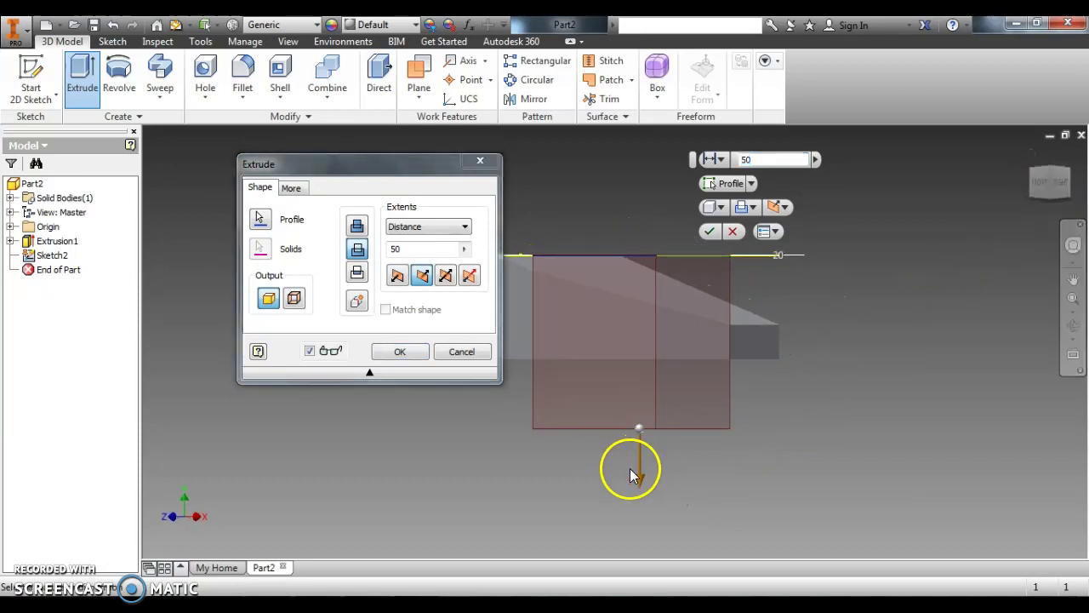
drag(640, 483, 644, 459)
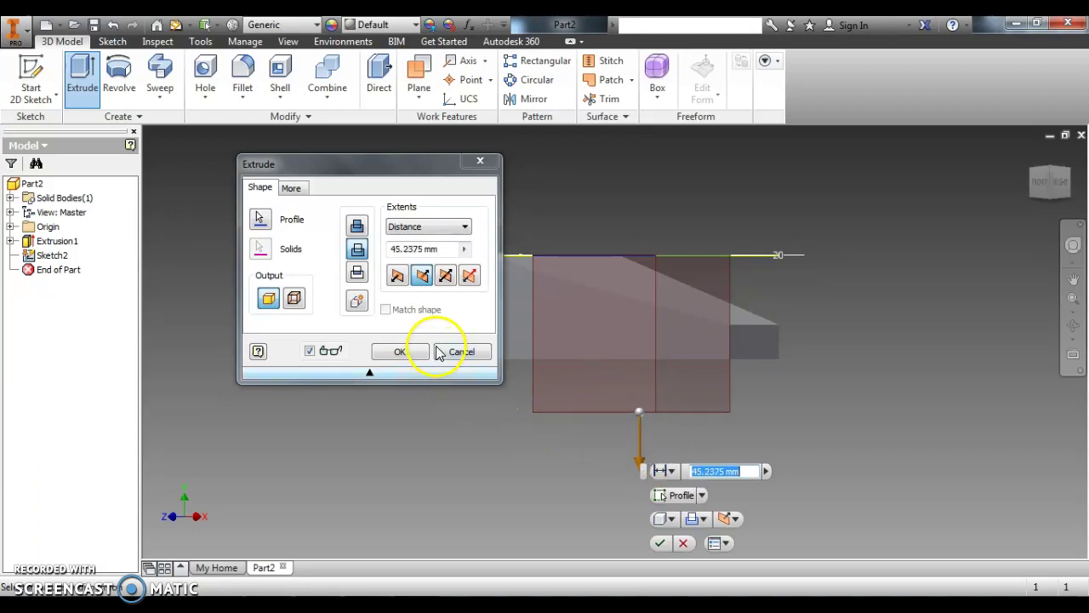
click(704, 520)
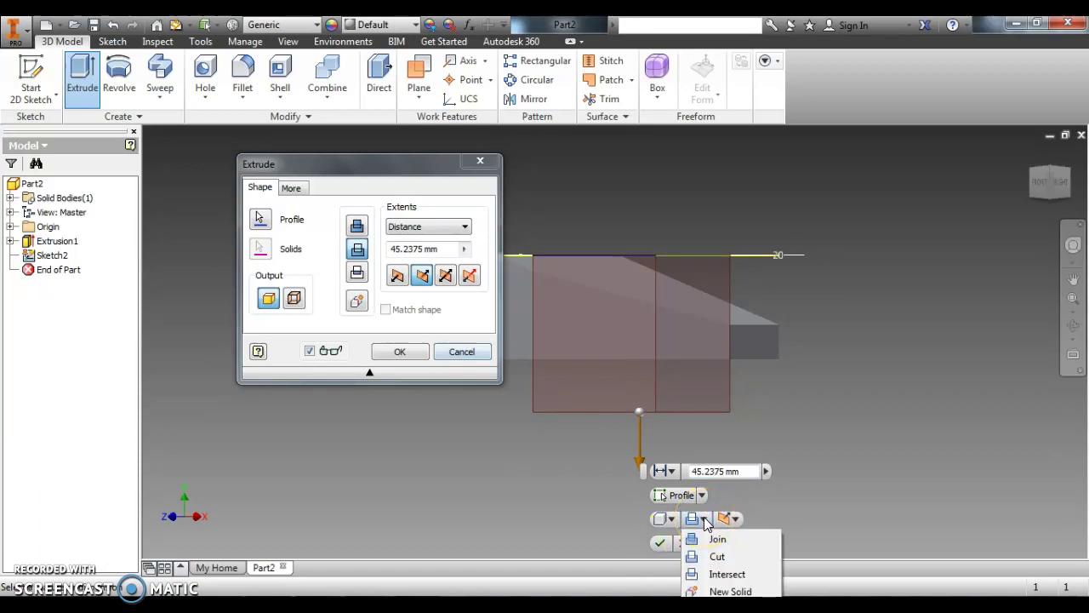
click(731, 519)
click(736, 519)
click(739, 521)
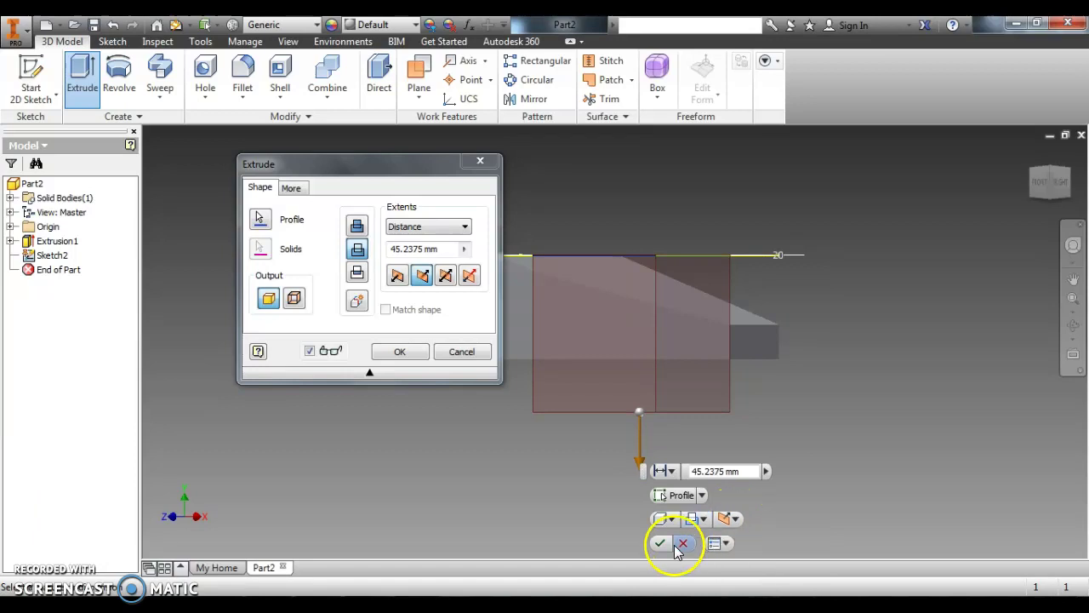
click(726, 545)
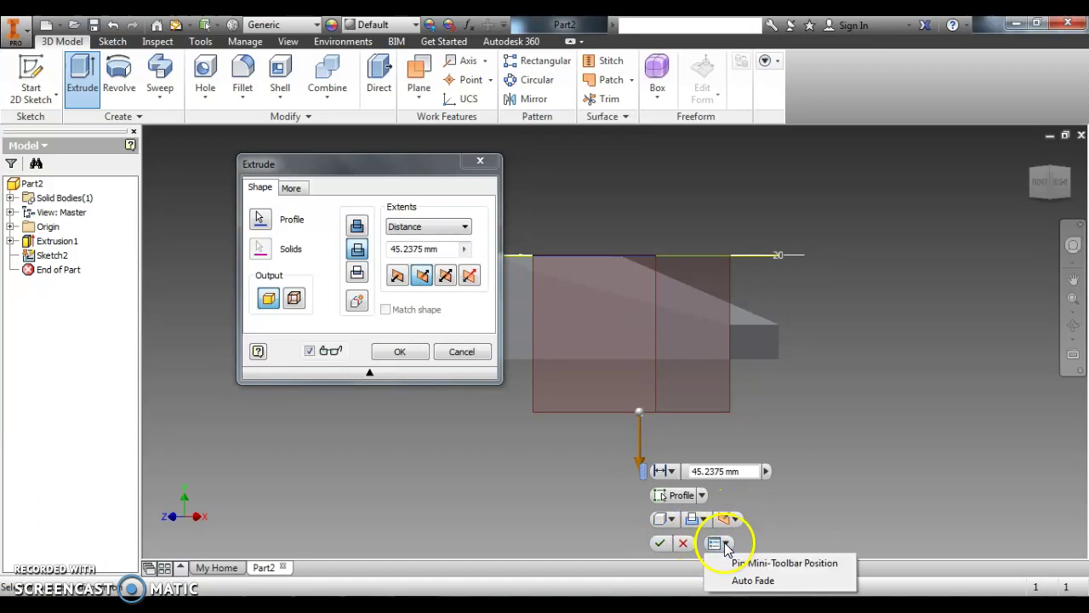
click(660, 542)
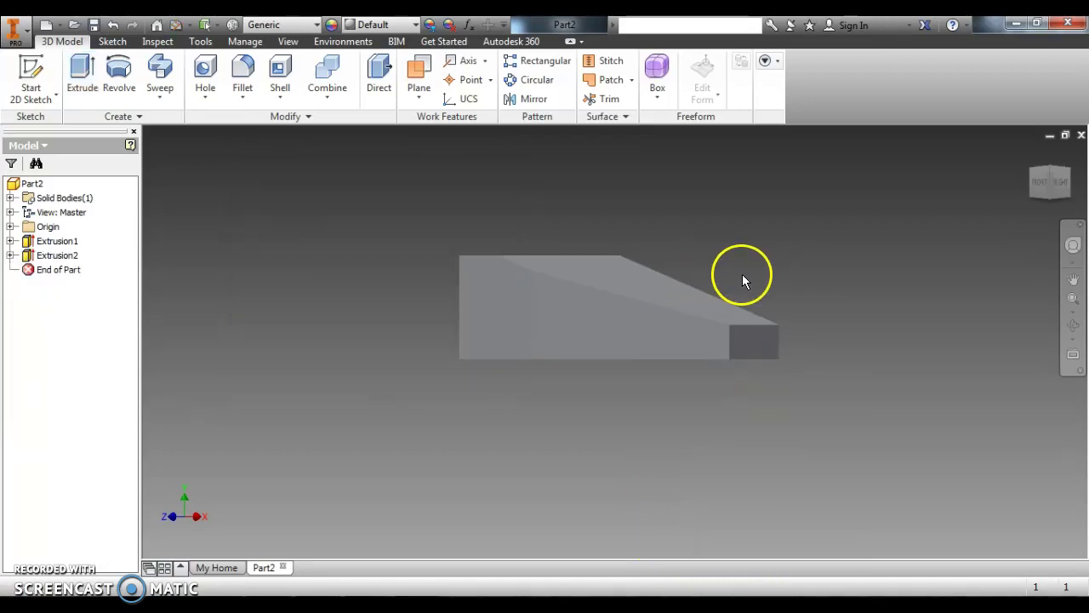
Step: Check the raised block in the reference drawing and create a new sketch on the body's flat bottom face
drag(1050, 184, 1018, 250)
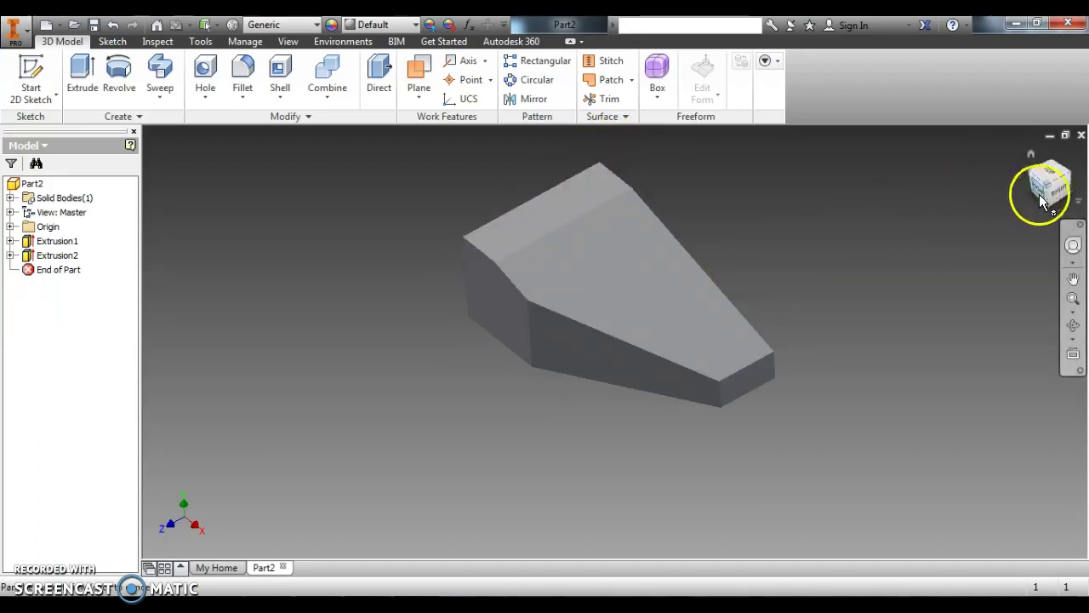
mouse_move(1048, 200)
mouse_down()
mouse_move(1040, 122)
mouse_move(1041, 539)
mouse_move(1040, 522)
mouse_up()
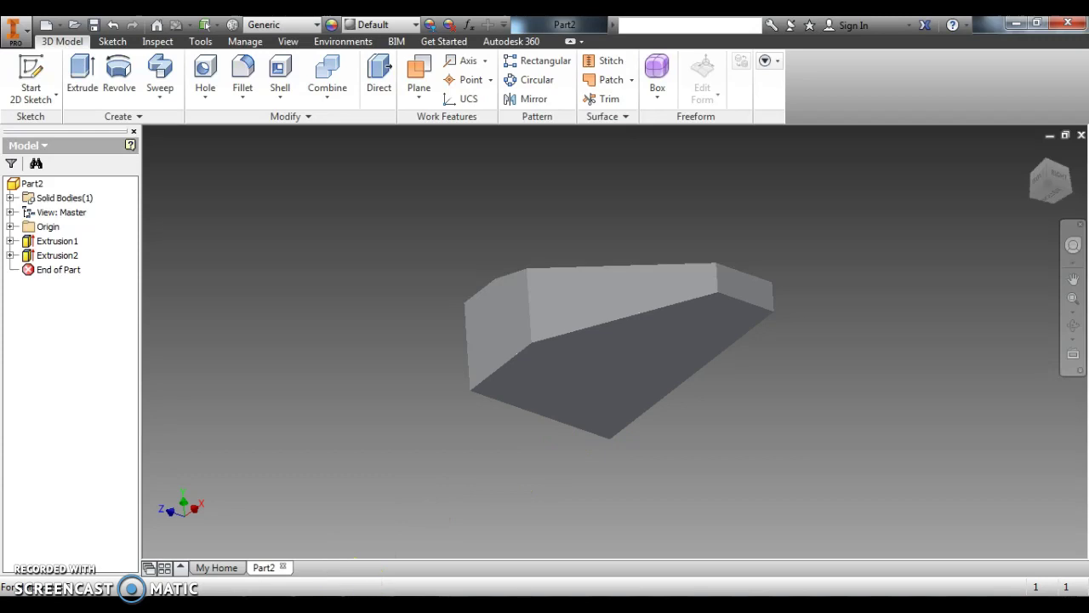
mouse_move(319, 604)
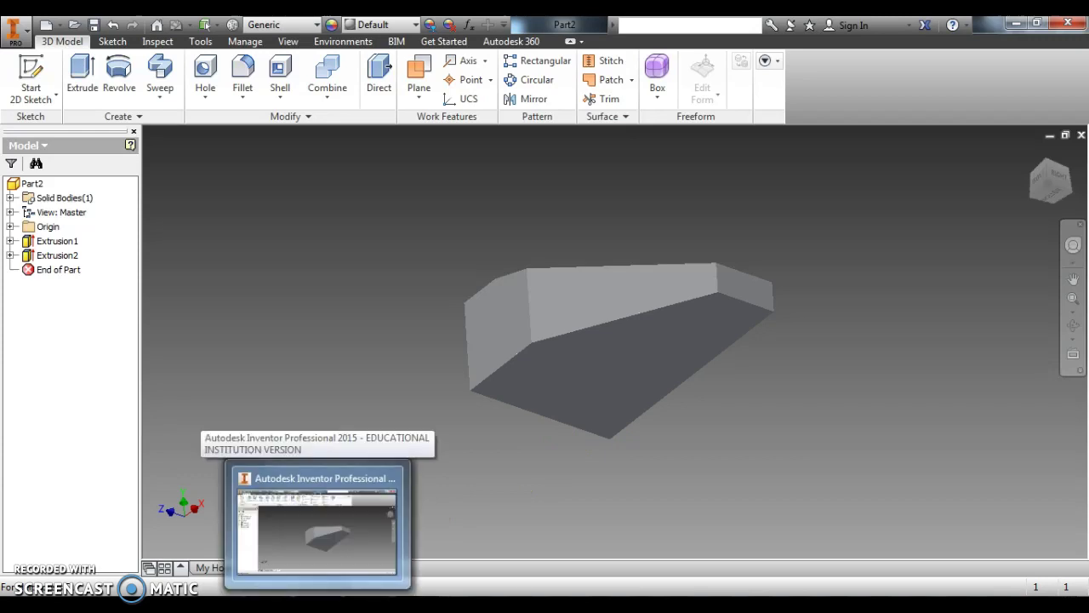
click(350, 606)
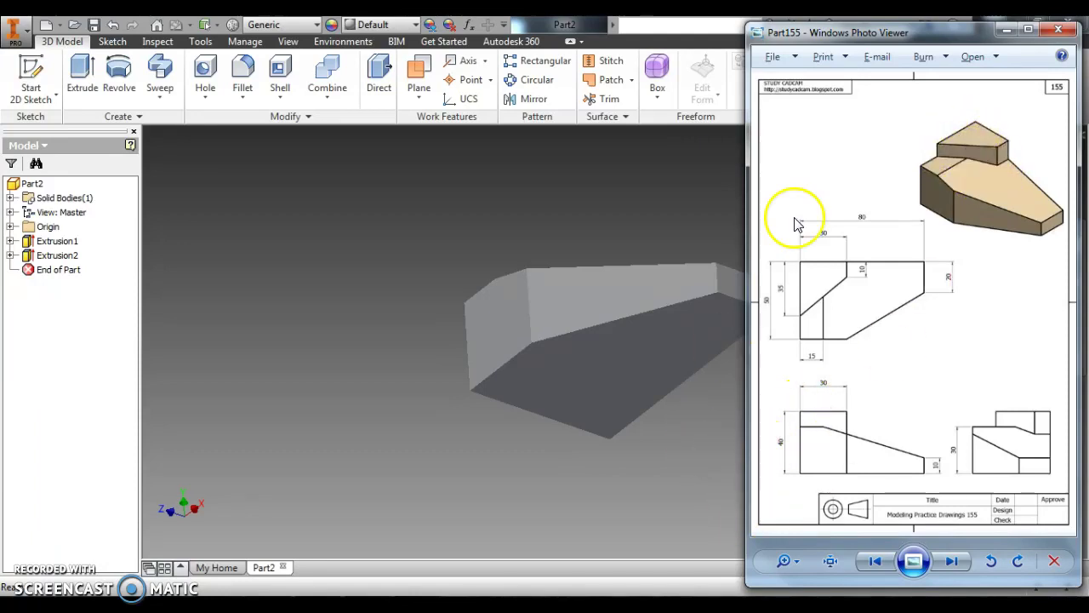
click(613, 391)
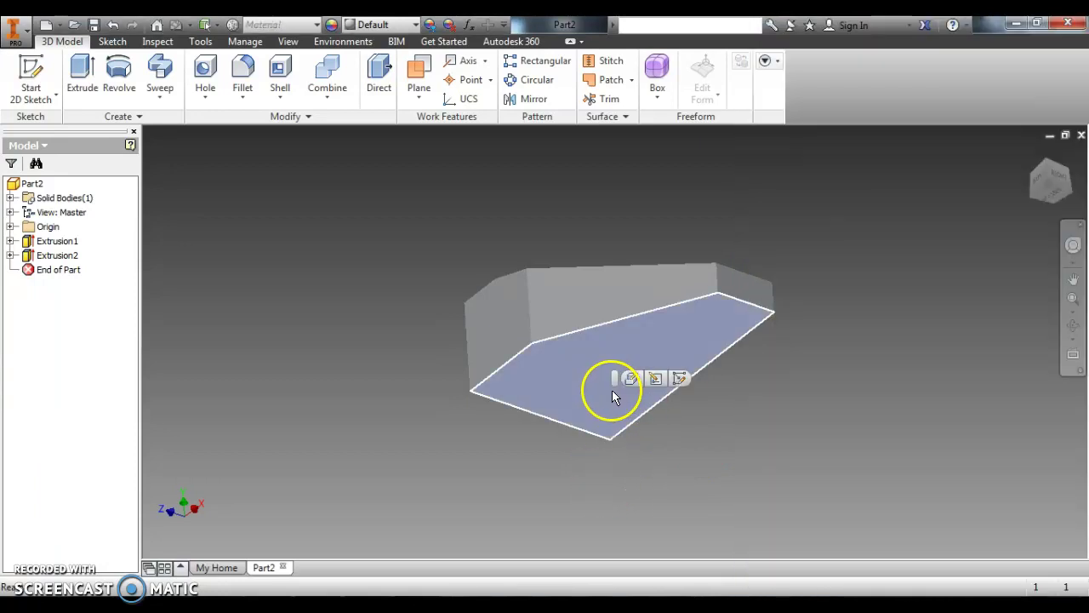
click(682, 377)
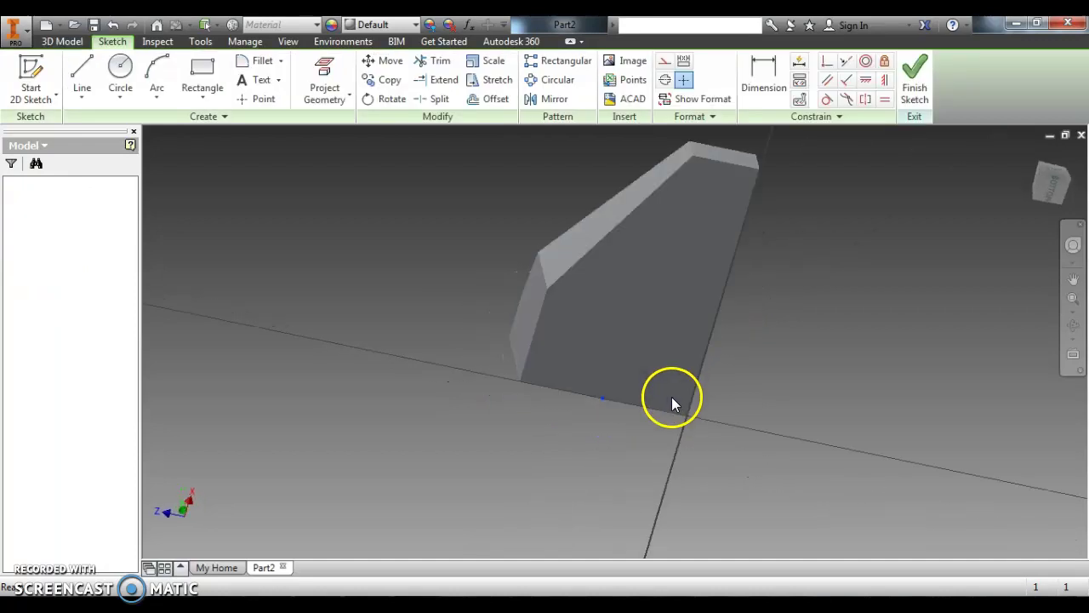
mouse_move(1046, 184)
mouse_down()
mouse_move(1074, 300)
mouse_move(158, 340)
mouse_up()
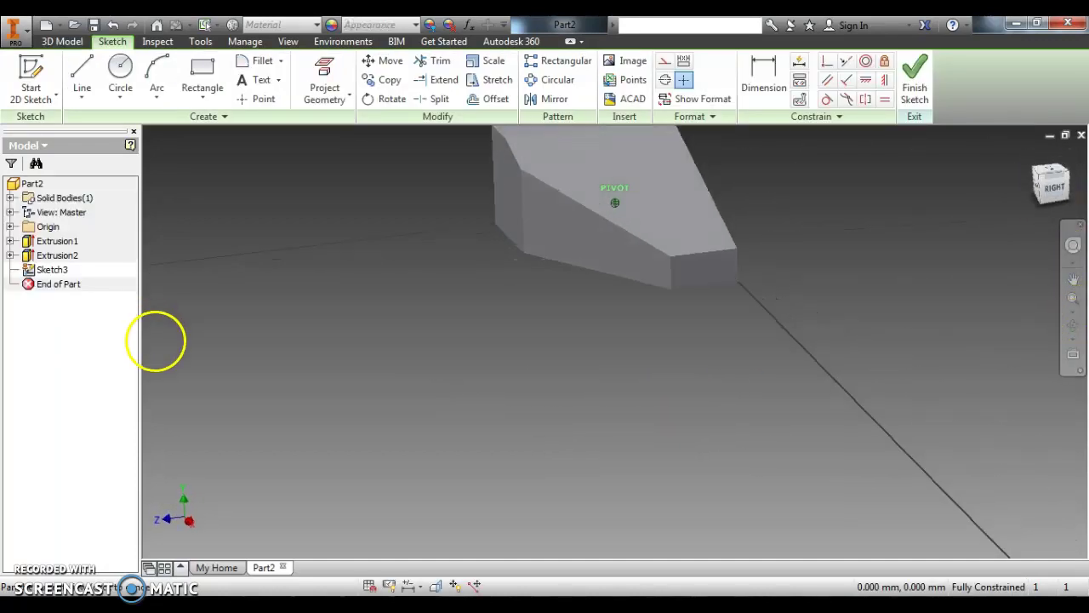
click(1053, 179)
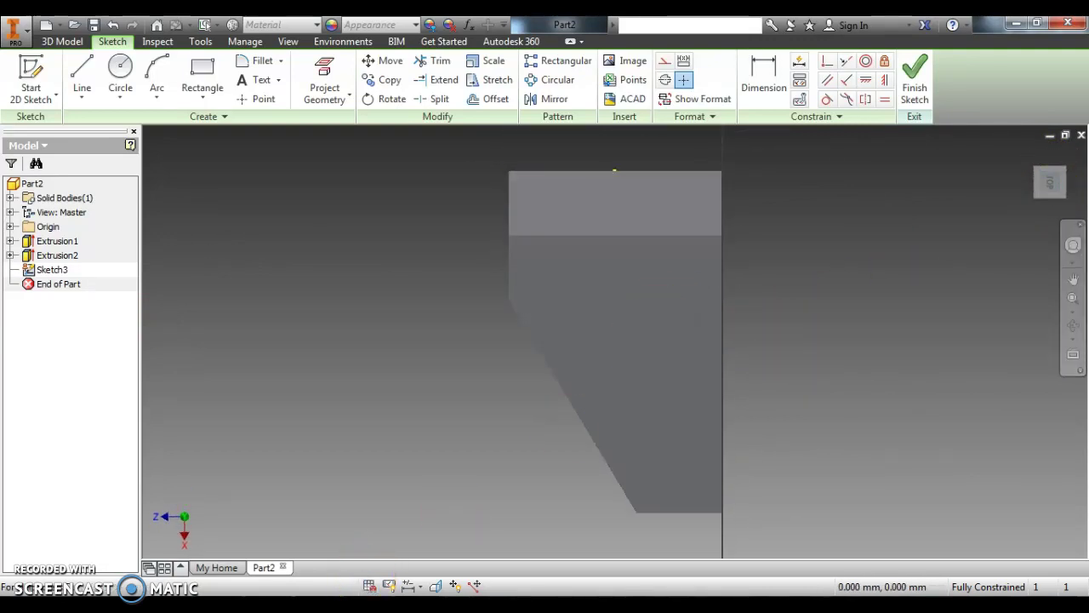
Step: Following the reference drawing, sketch the raised block's closed four-sided profile at the square corner on the origin, extending about 31 mm along the body's 50 mm edge
click(357, 606)
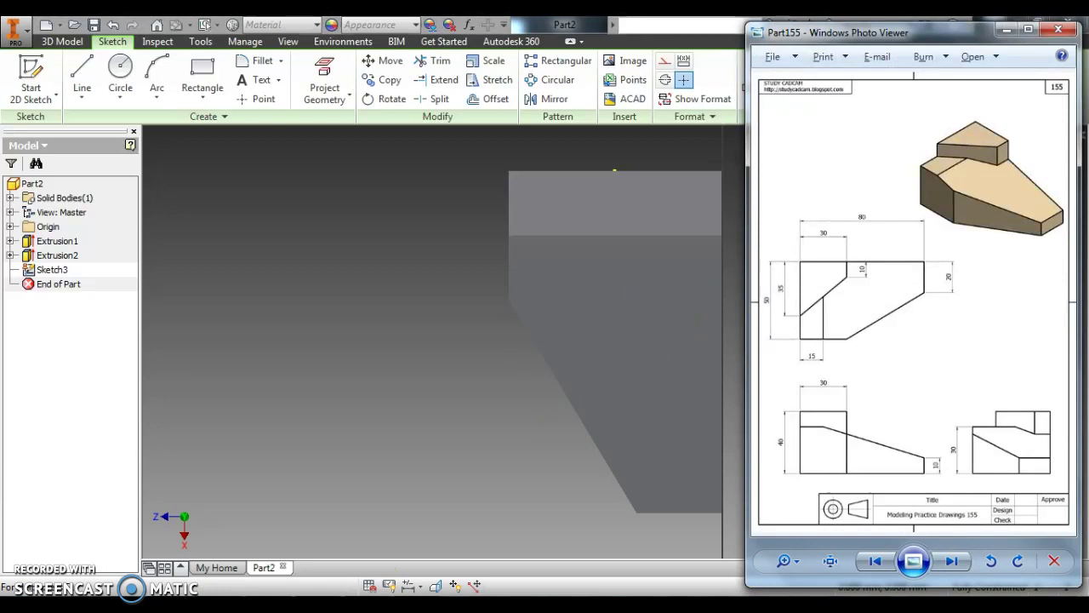
mouse_move(316, 606)
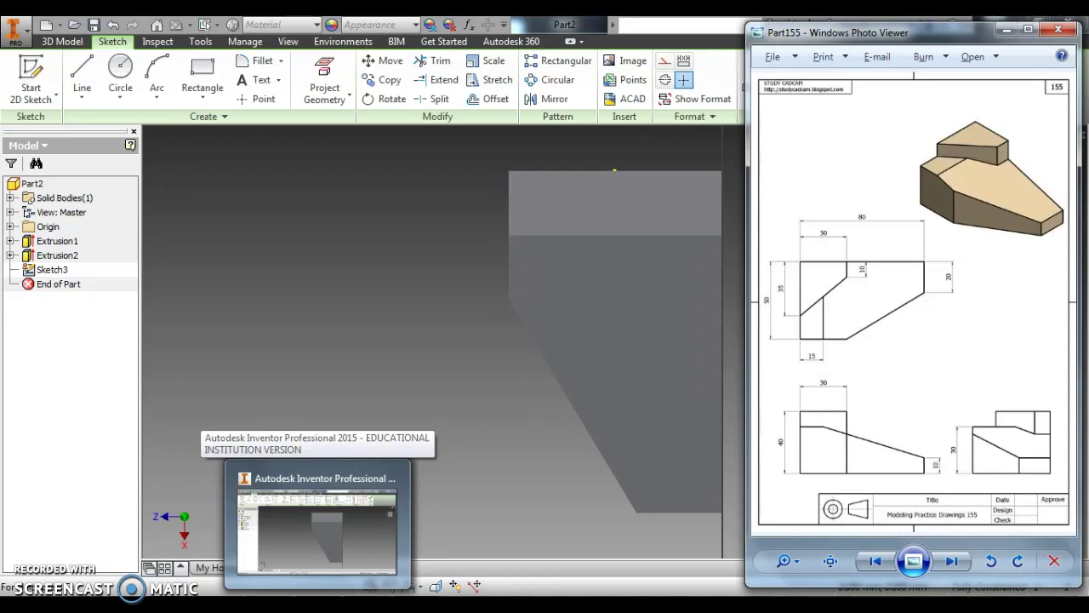
click(317, 605)
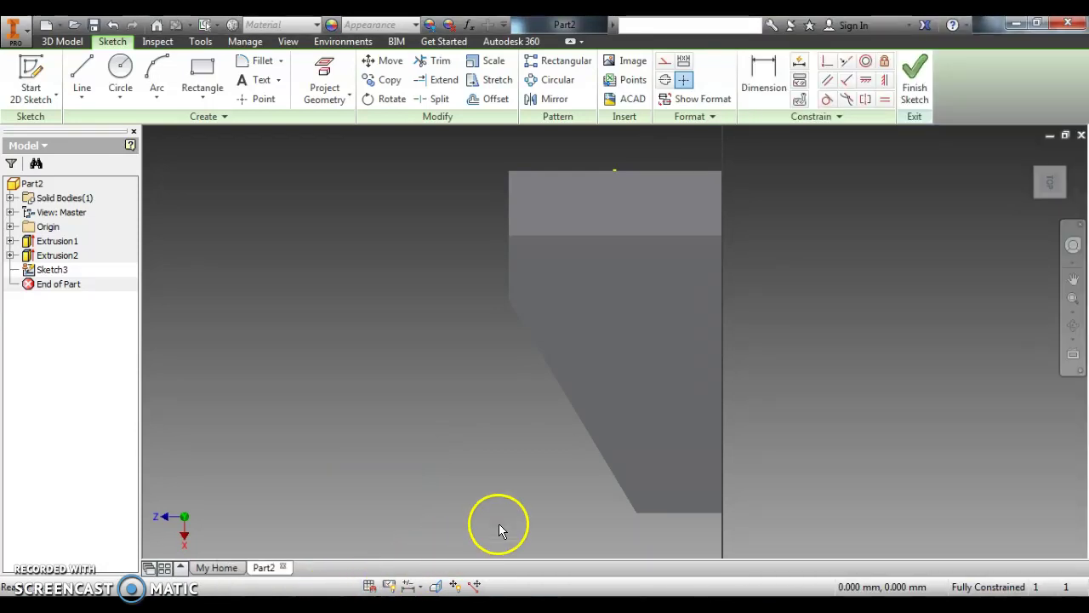
click(1069, 153)
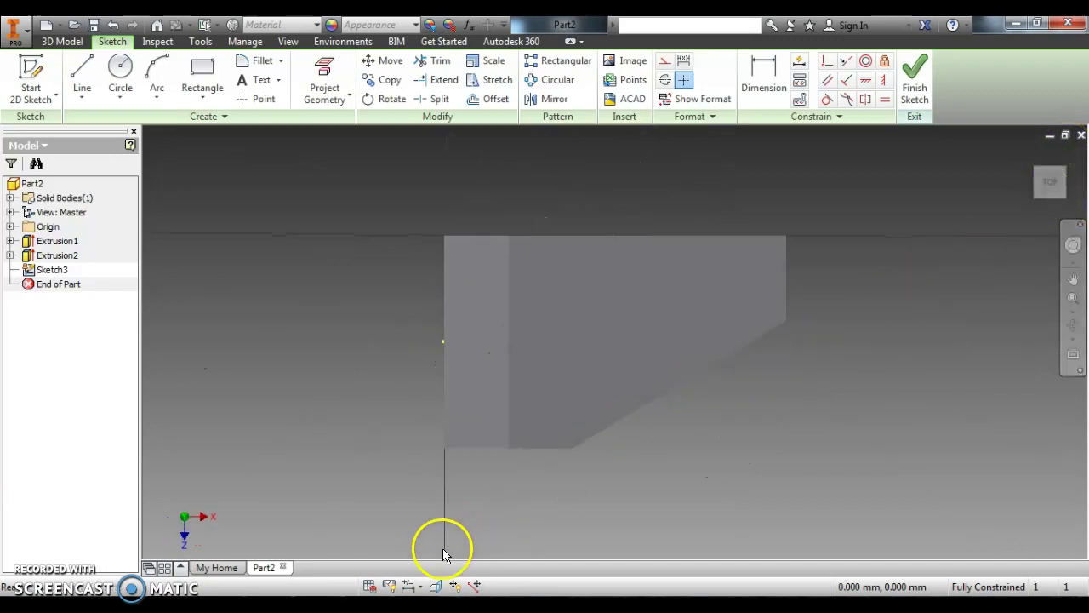
click(379, 607)
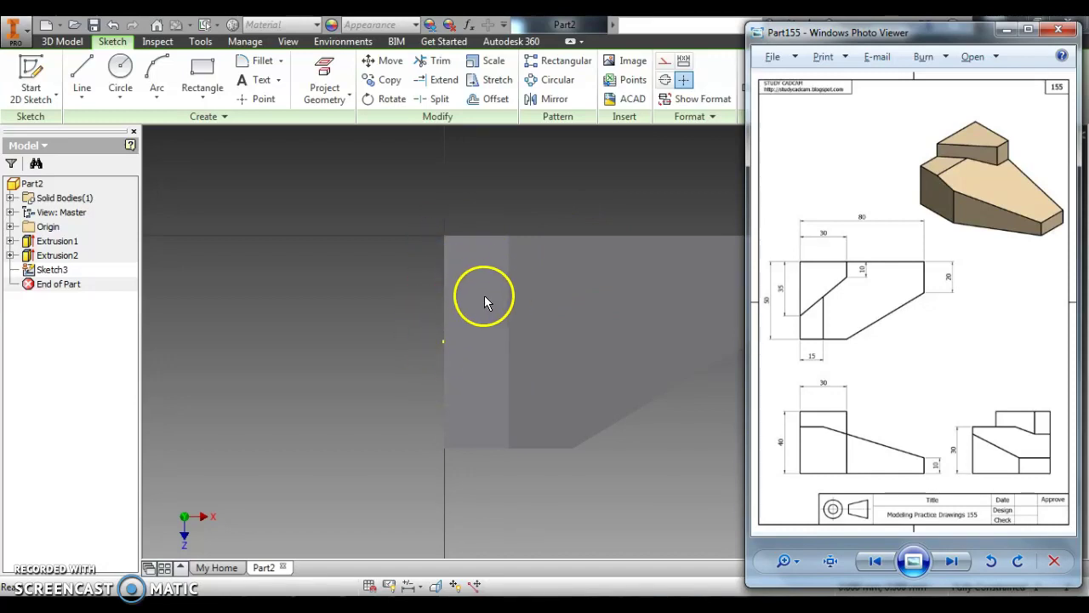
click(485, 265)
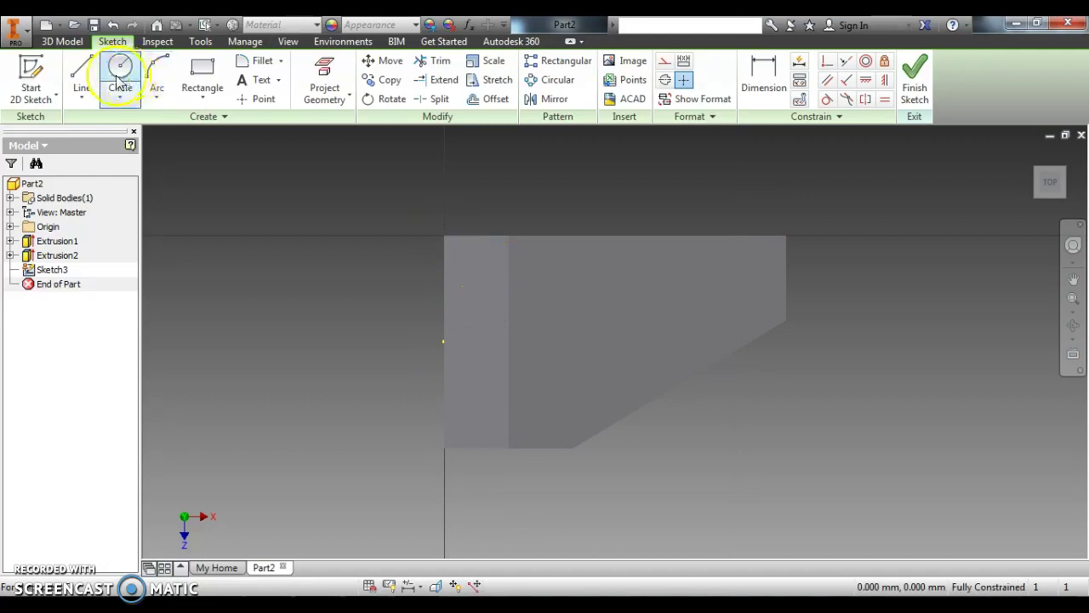
click(82, 75)
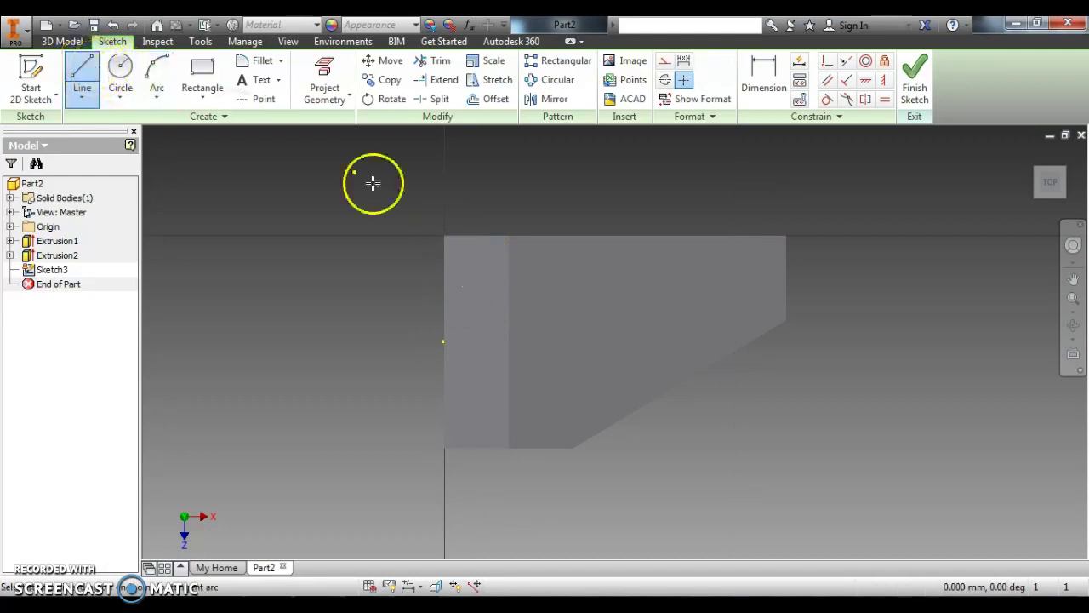
click(445, 367)
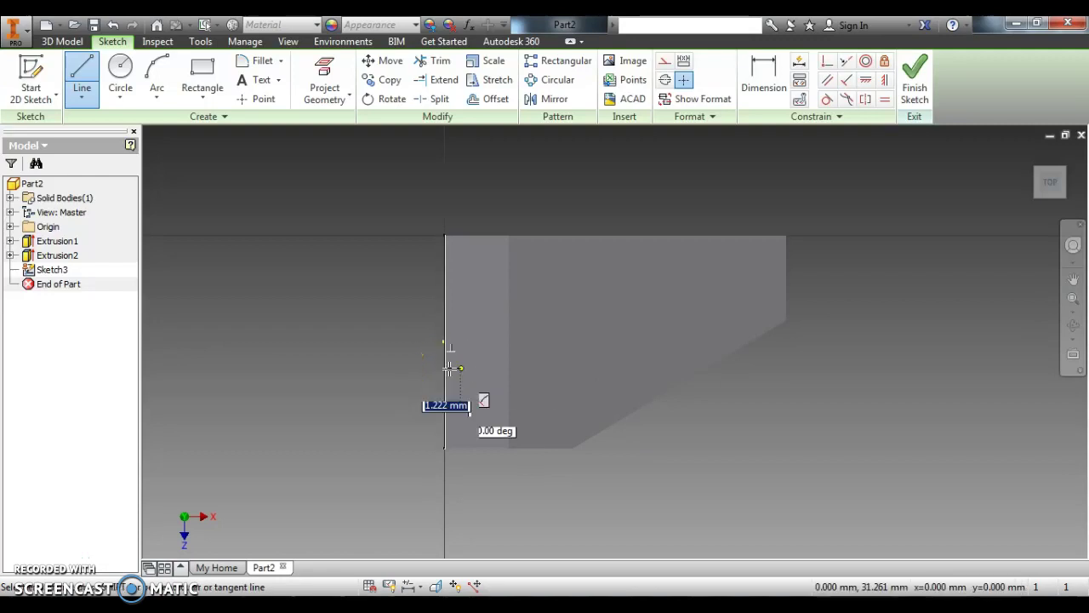
click(570, 304)
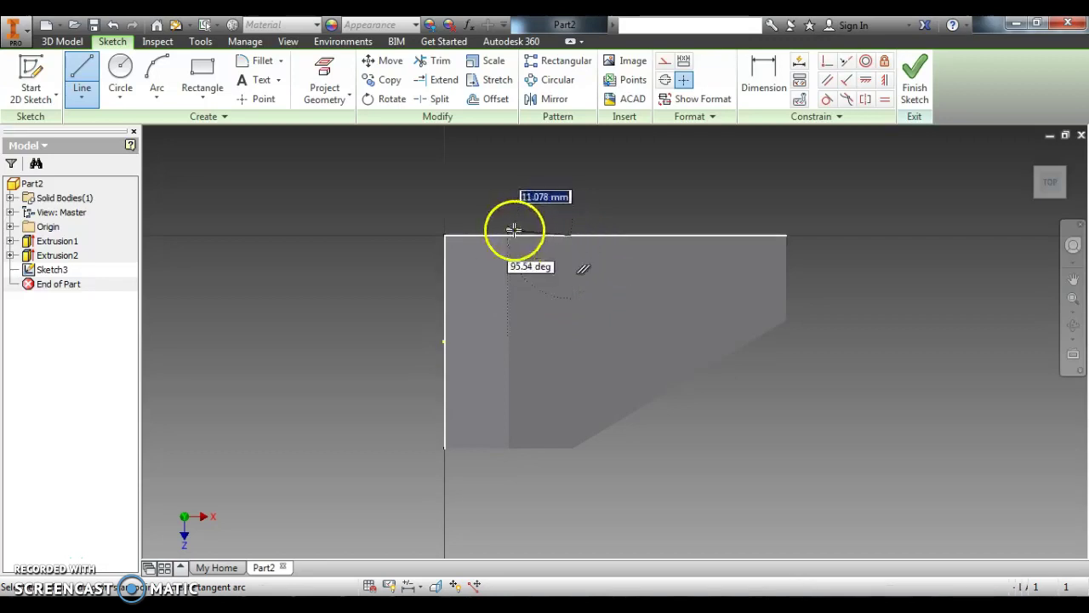
click(443, 237)
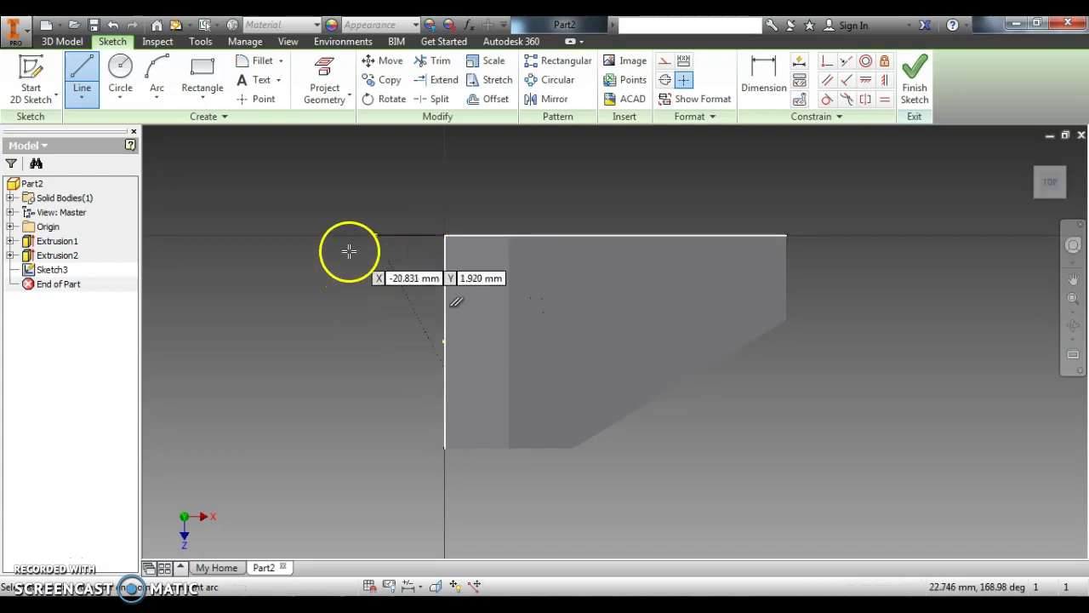
click(762, 75)
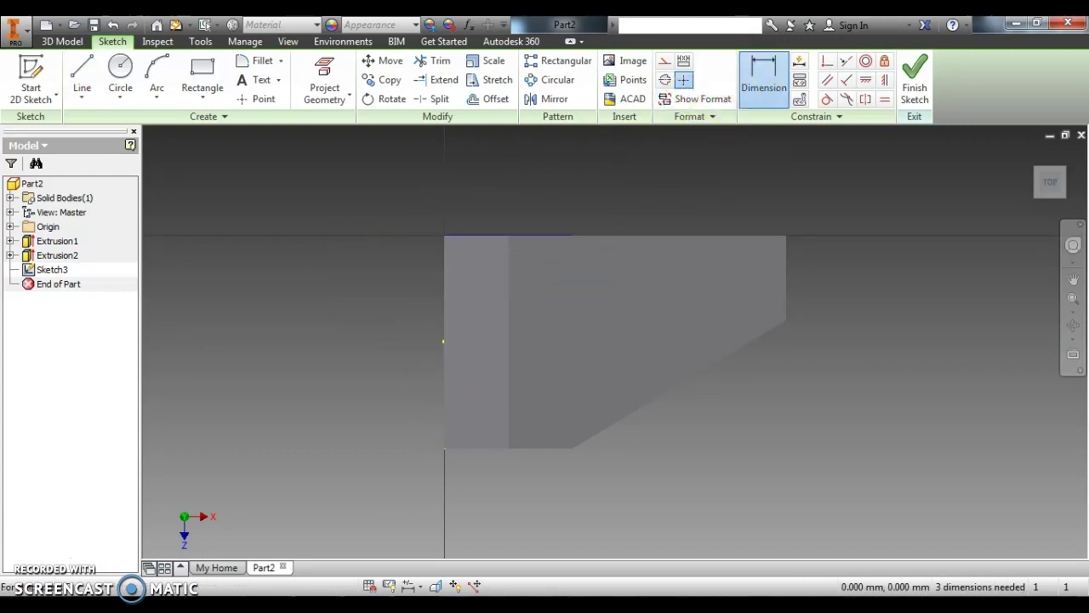
key(alt+Tab)
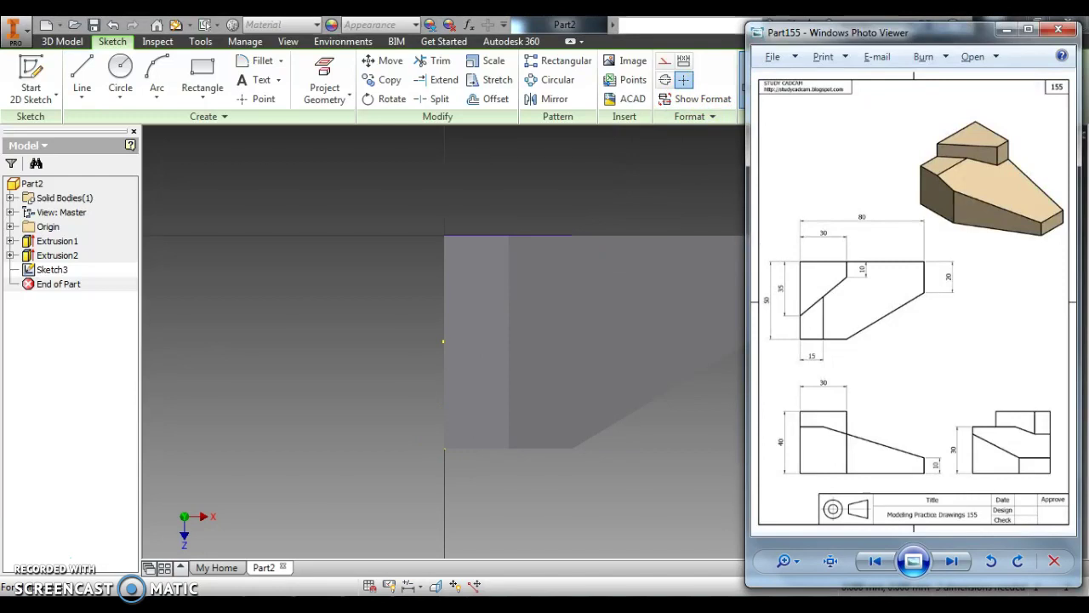
key(alt+Tab)
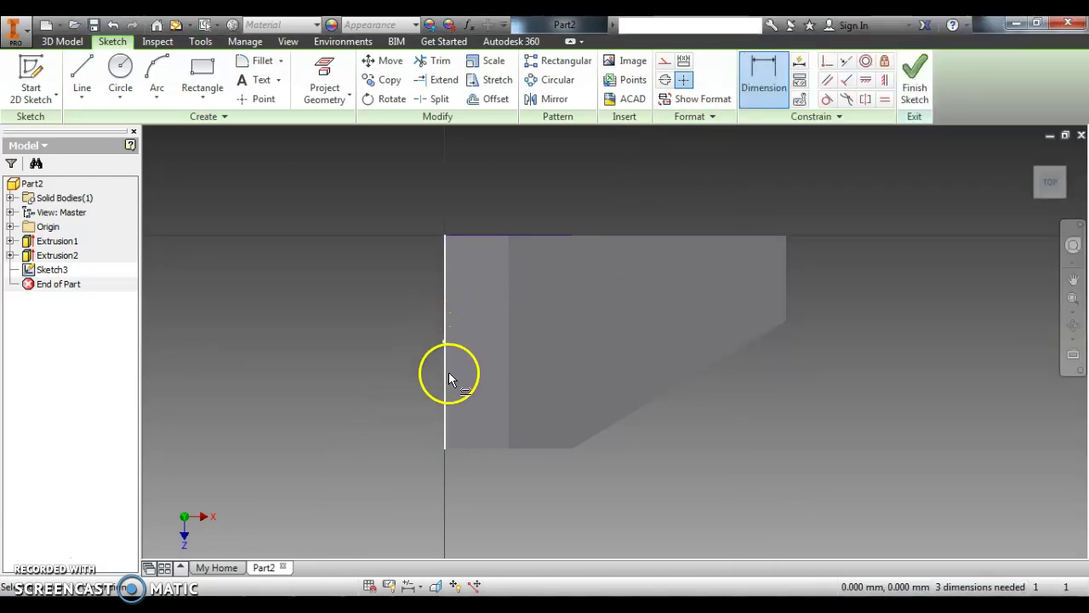
click(445, 350)
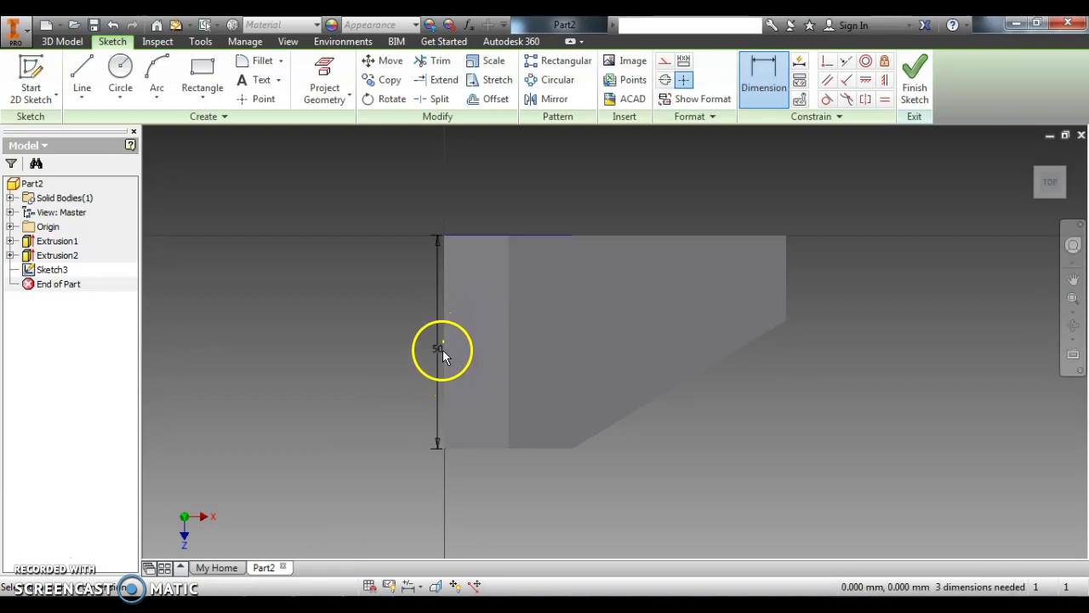
key(Escape)
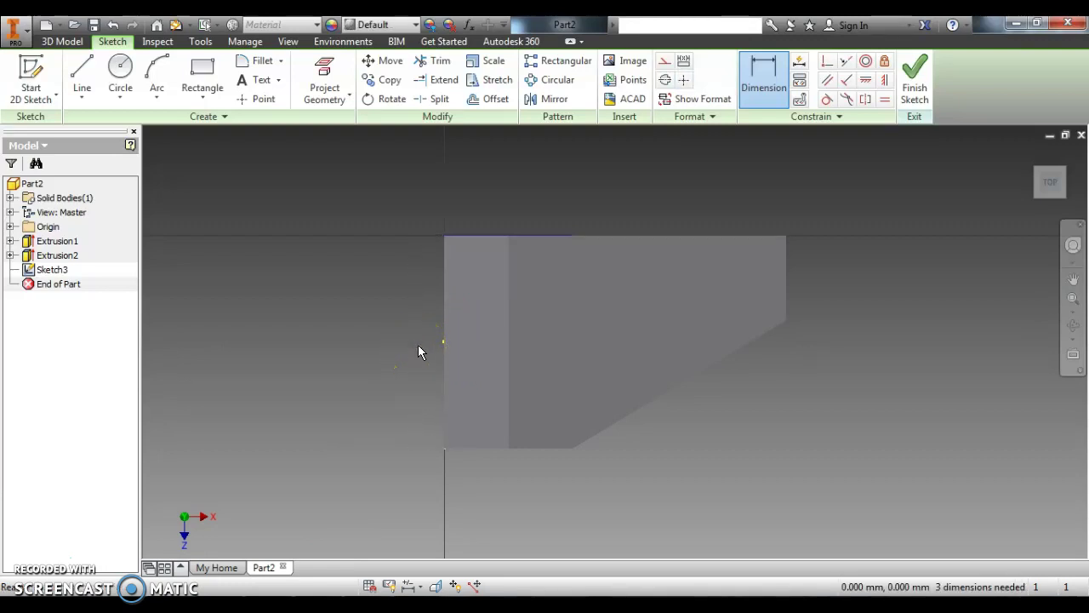
click(1050, 192)
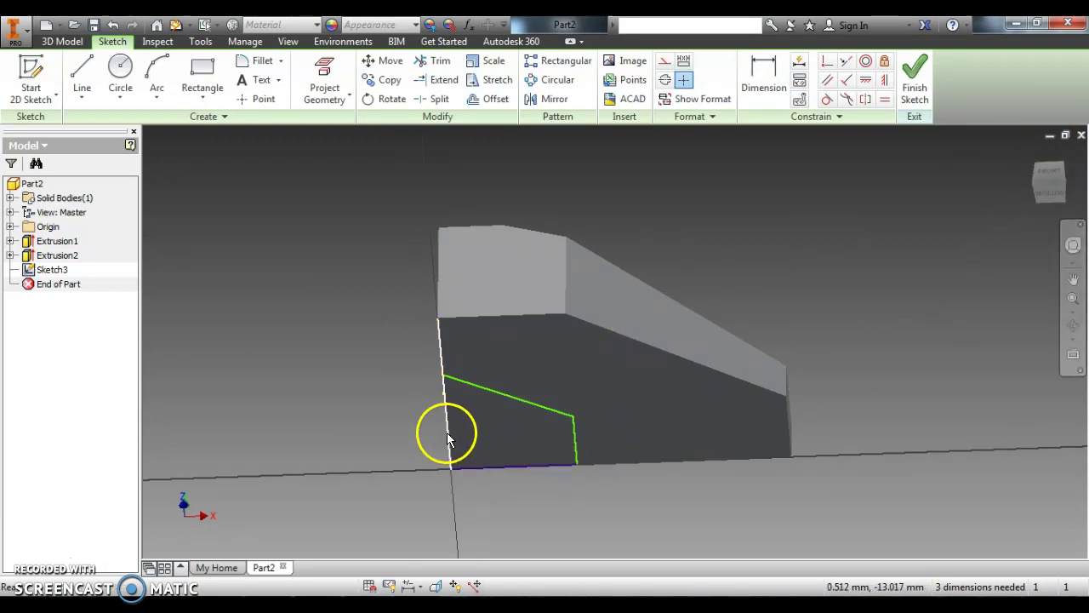
click(747, 74)
click(446, 415)
key(Escape)
key(Escape)
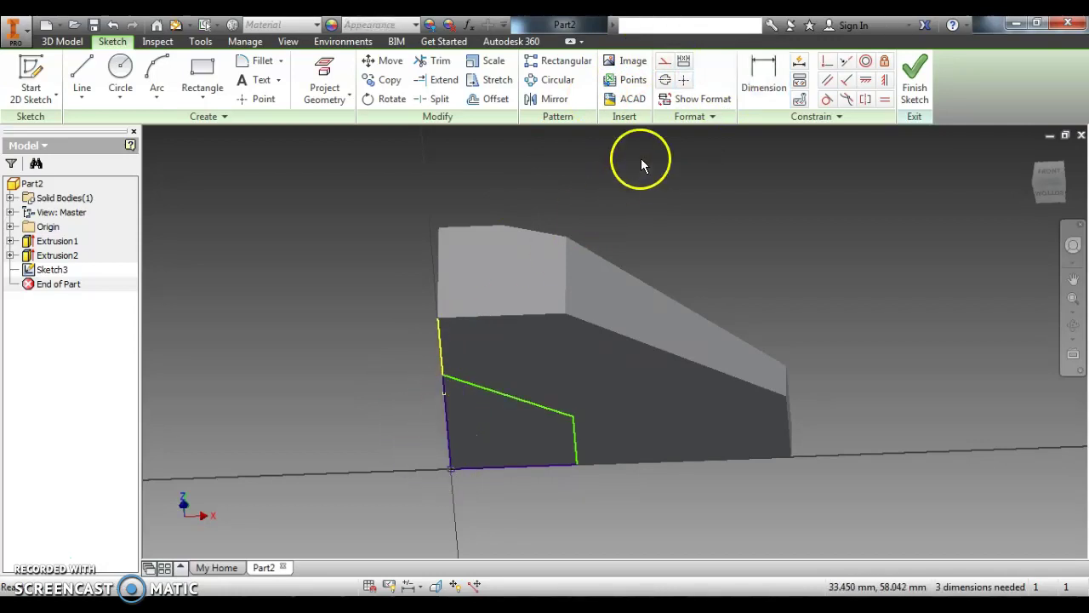
Step: Dimension the block profile's side along the body's 50 mm edge at 35 mm, measured from the origin corner
click(755, 85)
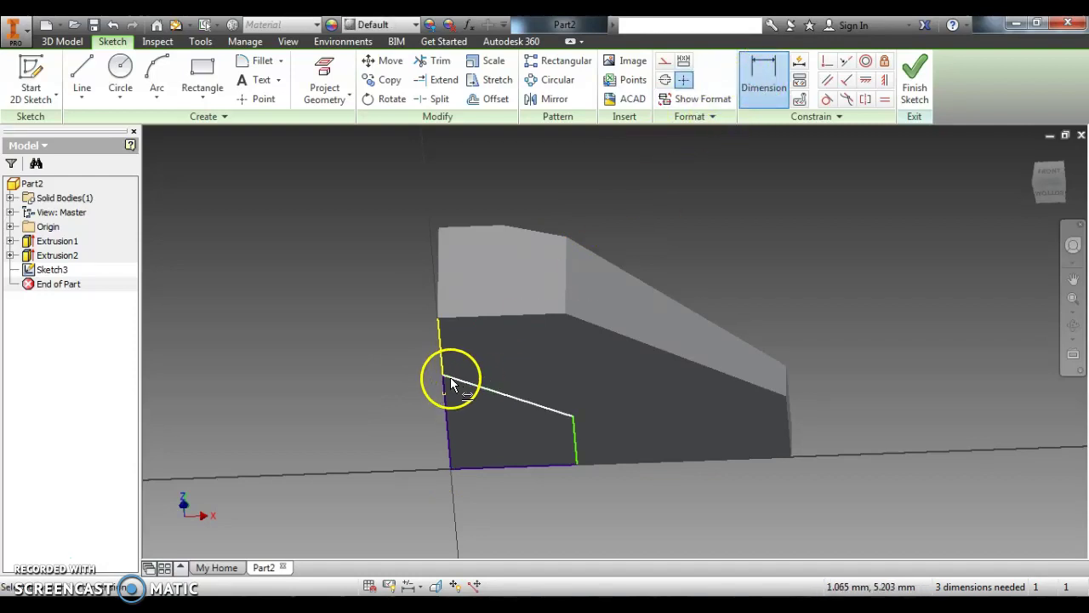
click(450, 464)
click(425, 436)
text(35)
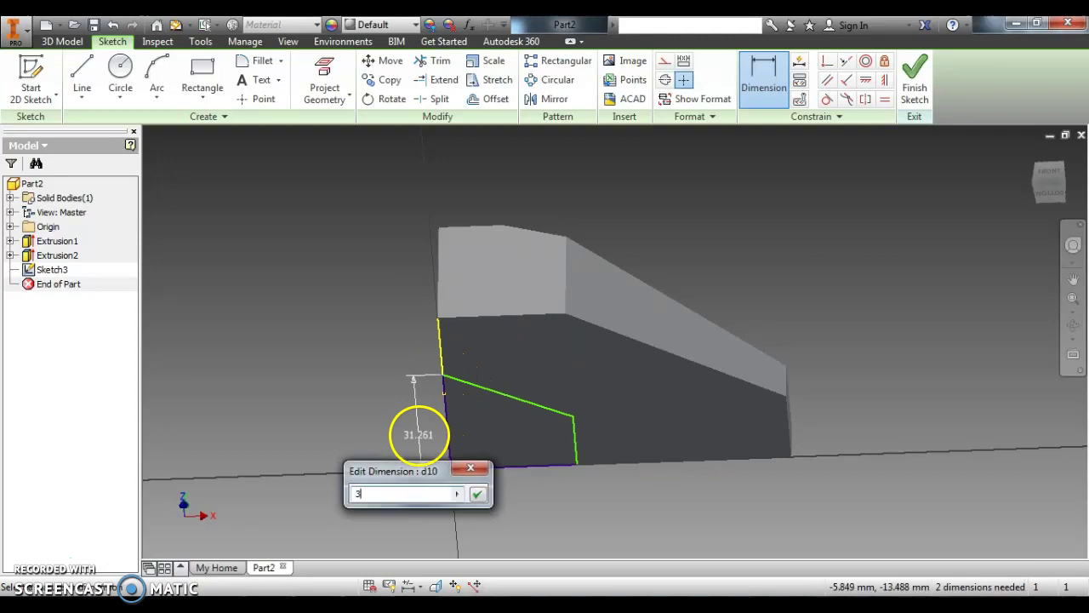
click(479, 494)
Step: Dimension the profile's short side opposite the 35 mm side at 10 mm and its base from the origin at 30 mm
click(572, 431)
click(603, 432)
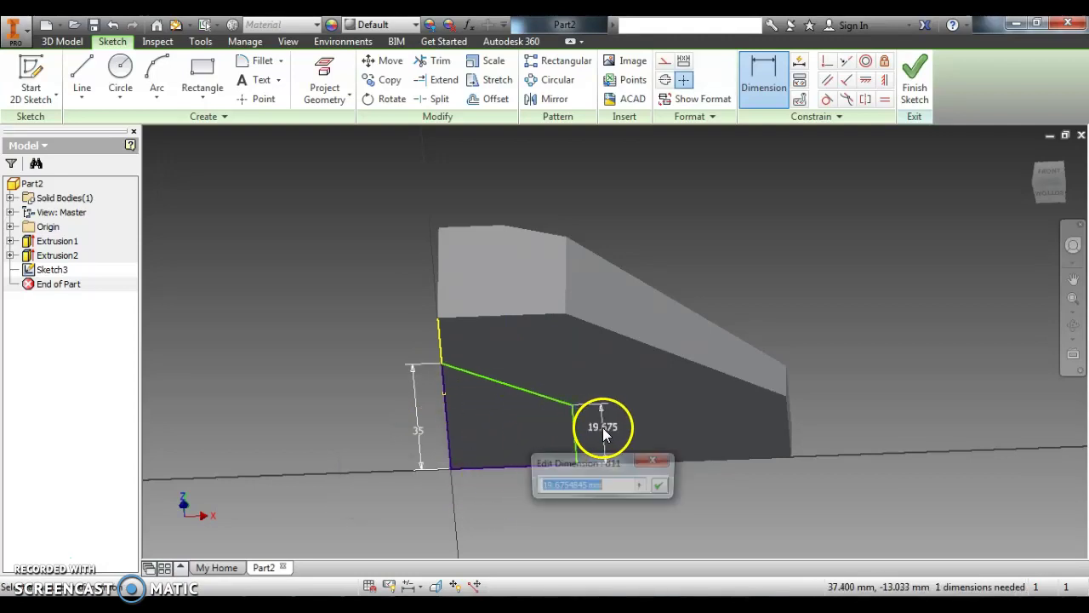
text(10)
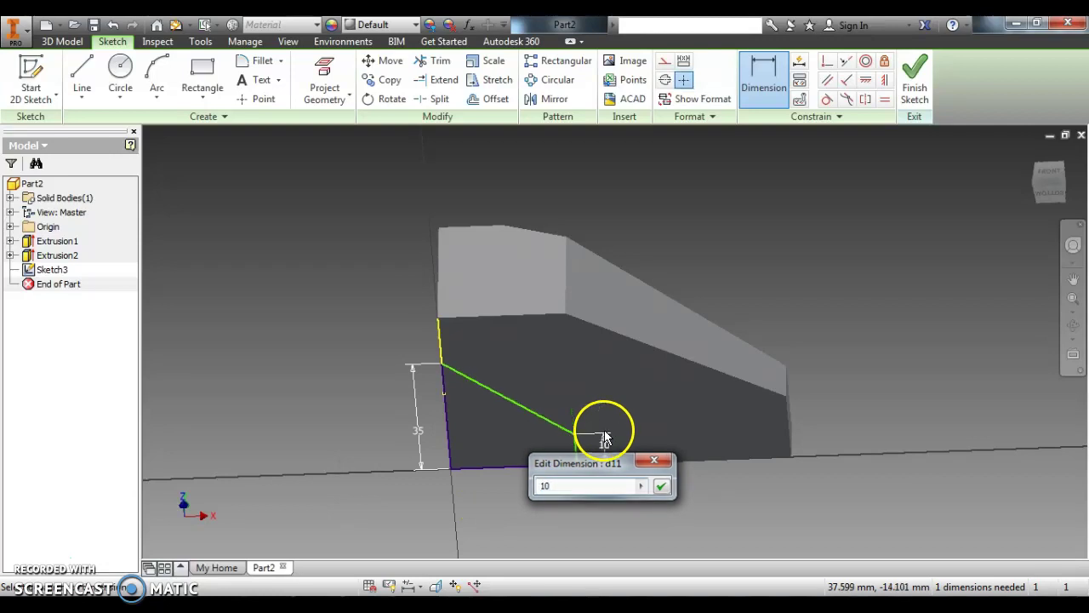
key(Return)
click(538, 466)
click(519, 516)
text(30)
key(Return)
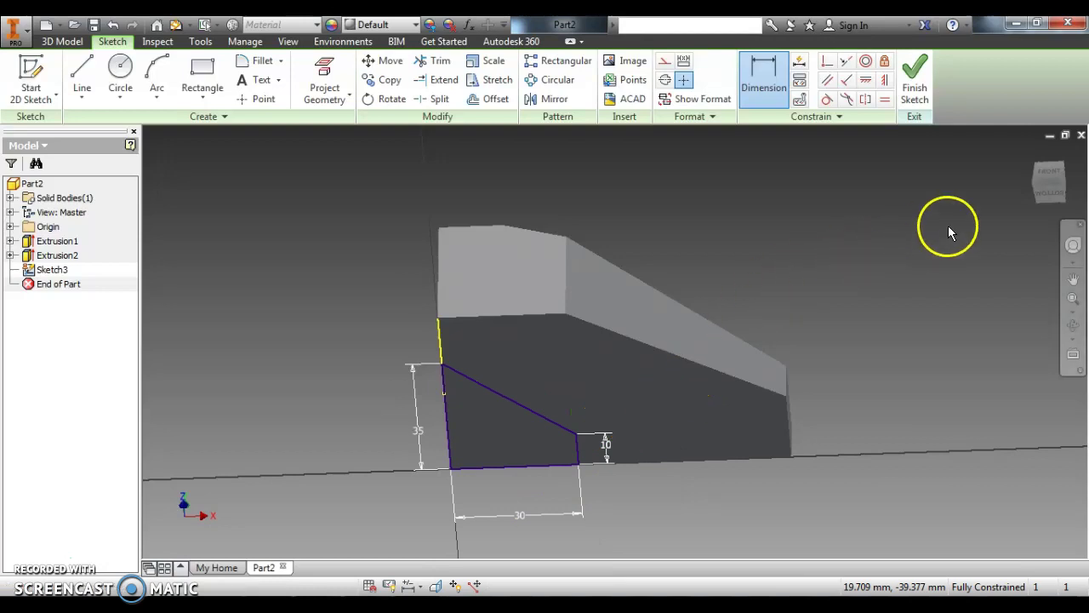
Step: Compare the profile with the reference drawing, check the raised block's height there, and finish the sketch
click(1046, 178)
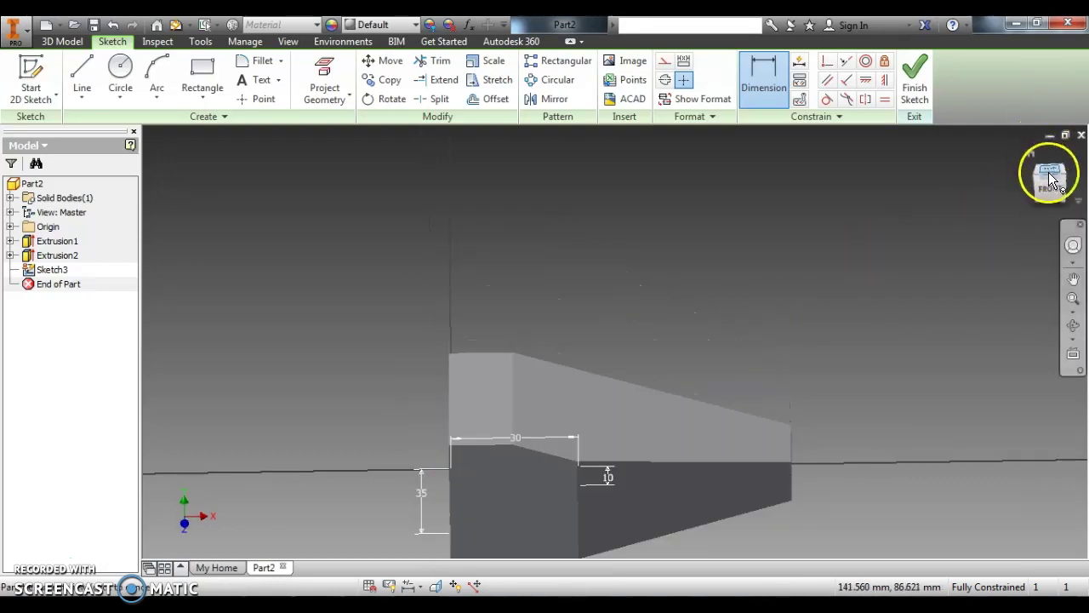
click(1047, 166)
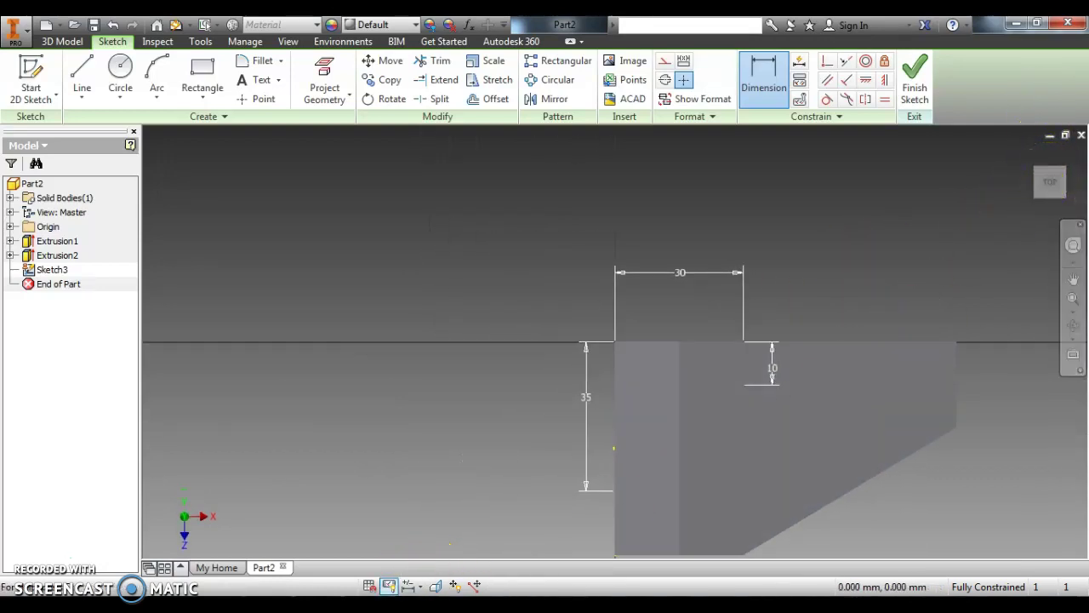
click(368, 606)
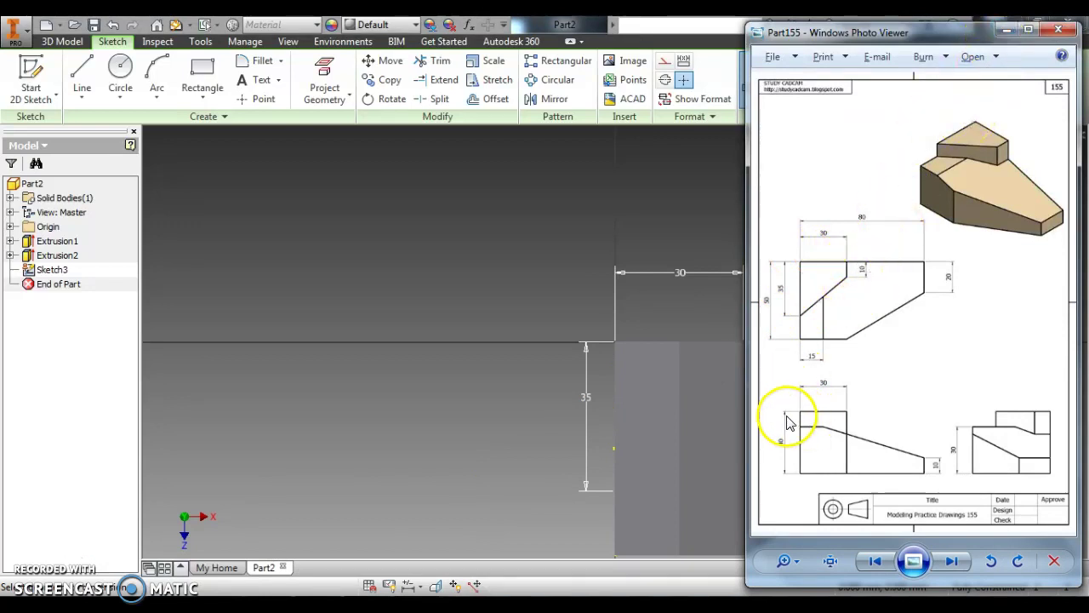
click(1006, 30)
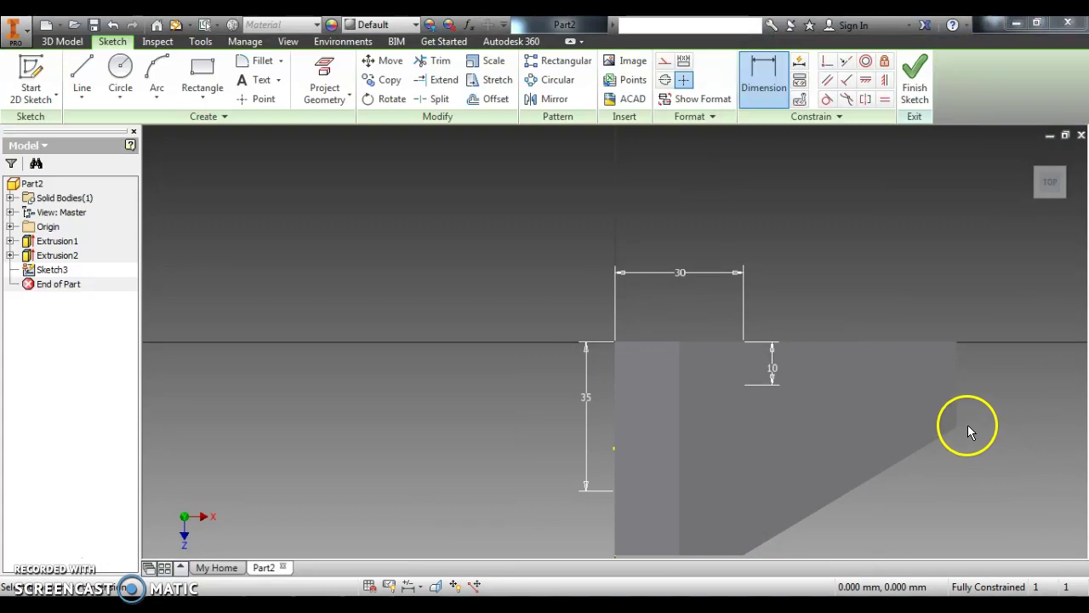
click(923, 76)
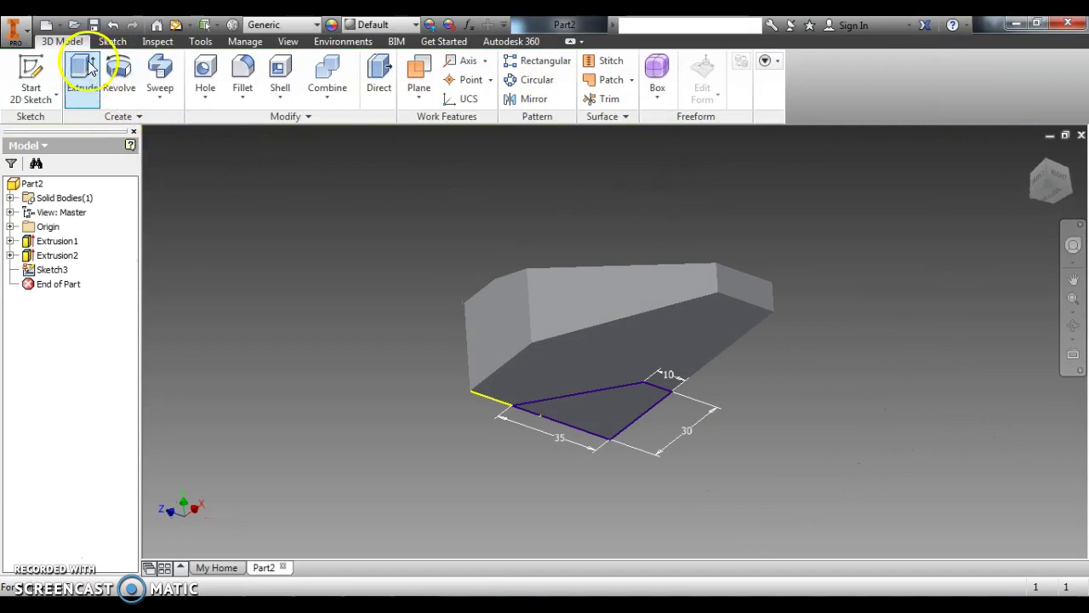
Step: Try to extrude the four-sided profile 40 mm upward through the body as a cut, and undo the extrusion
click(83, 70)
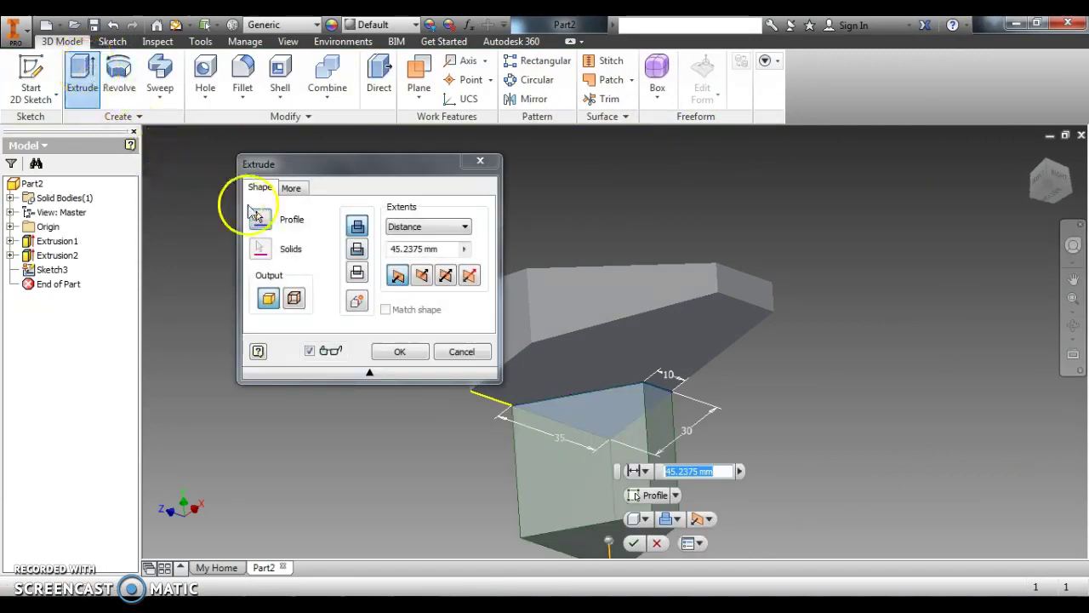
drag(456, 253, 326, 243)
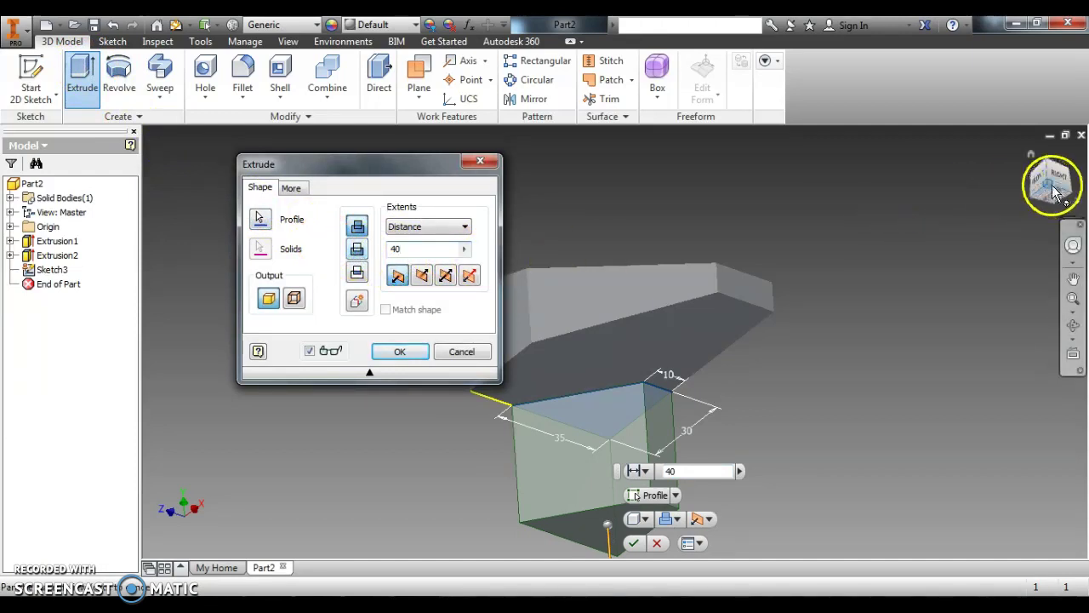
click(1047, 164)
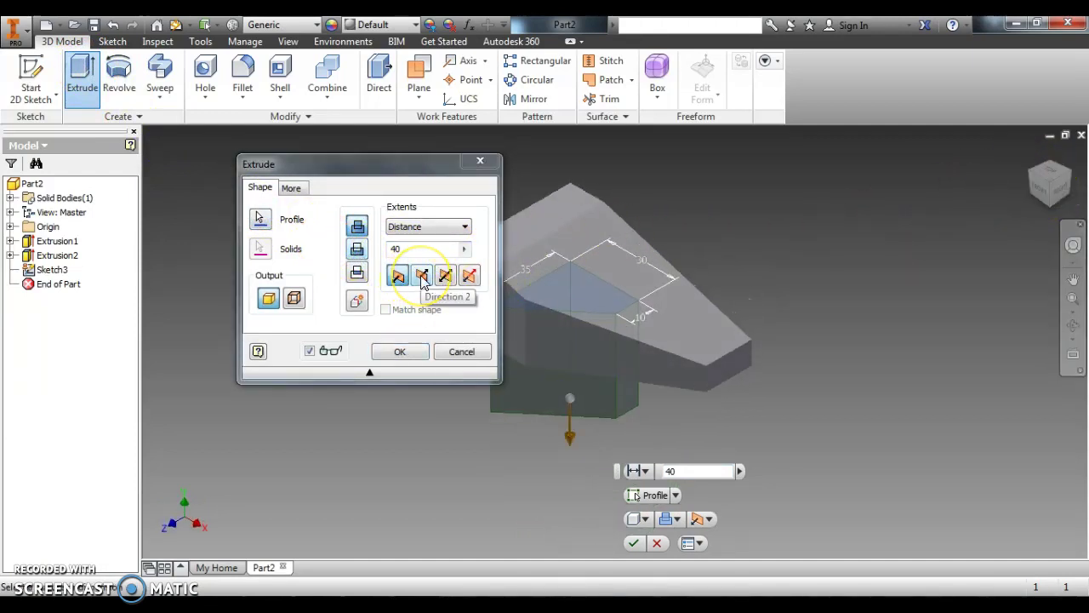
click(423, 276)
click(401, 353)
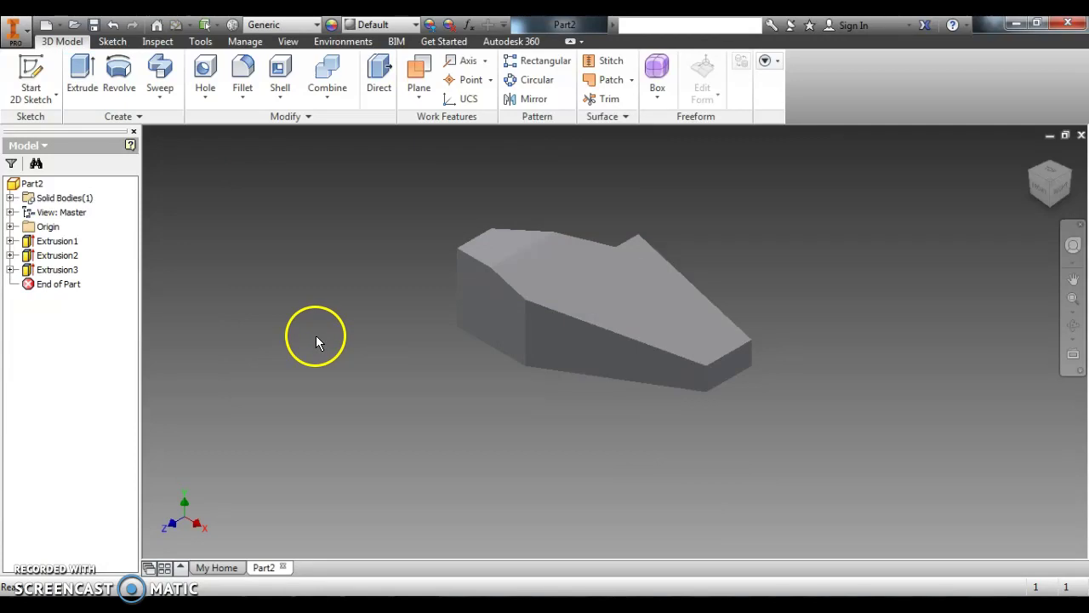
key(ctrl+z)
Step: Extrude the four-sided profile 40 mm upward through the body, joined to it, to form the raised block
click(49, 269)
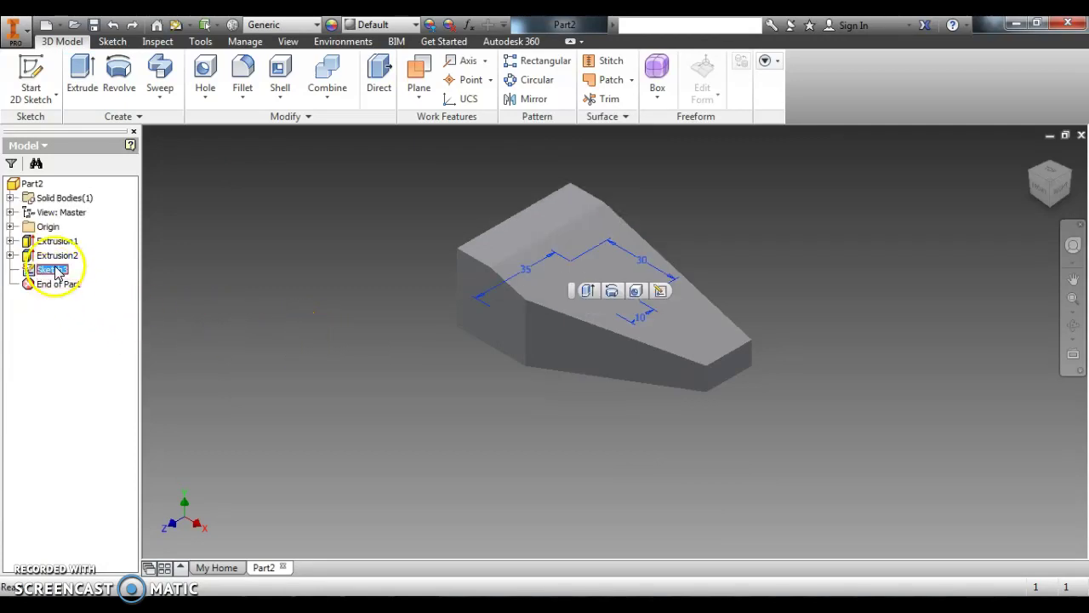
click(81, 75)
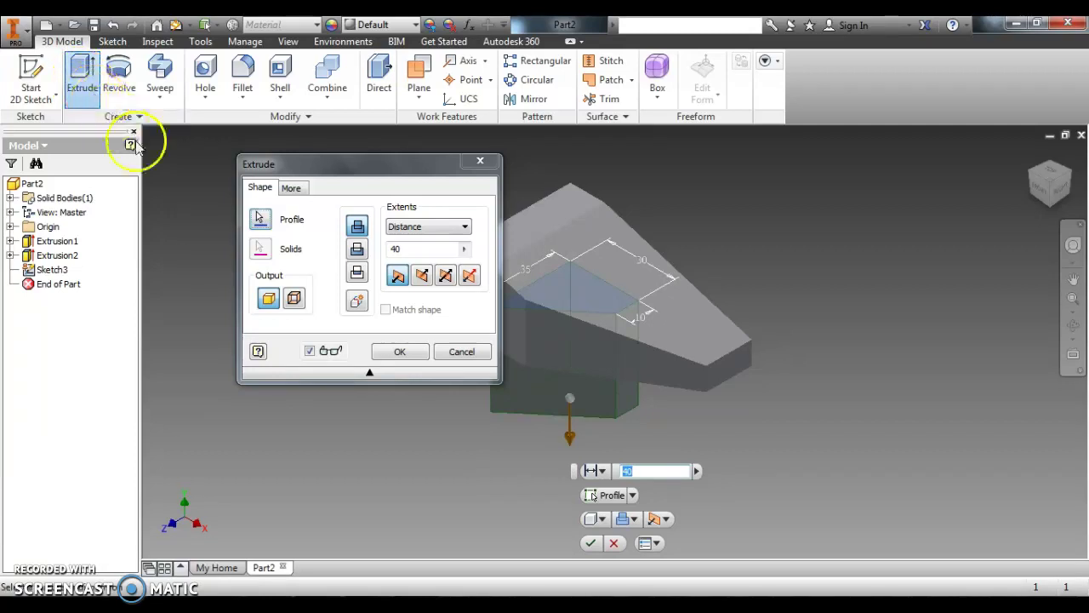
click(421, 274)
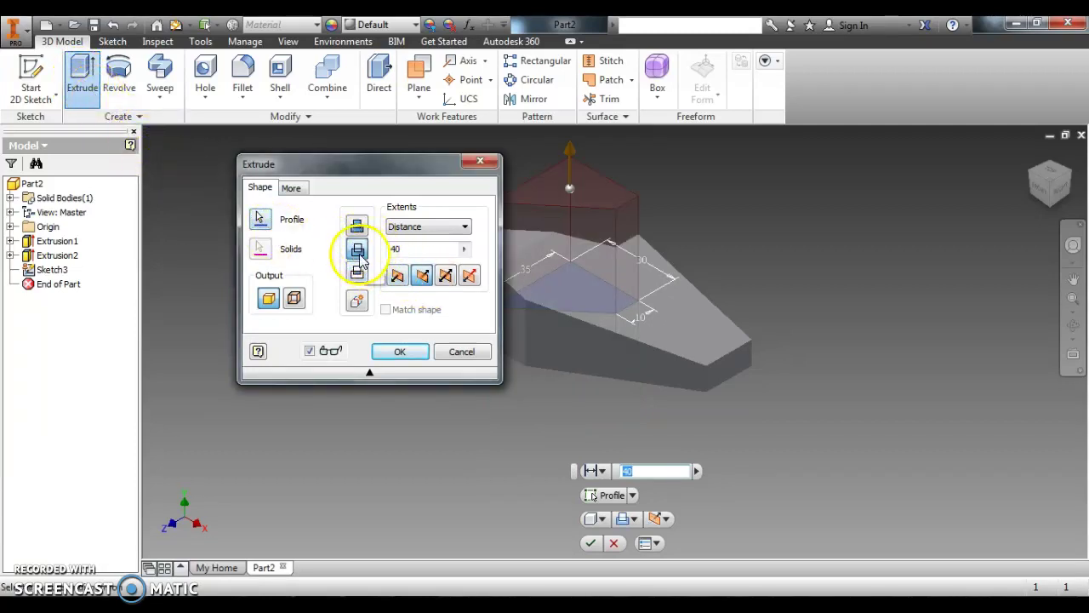
click(358, 228)
click(396, 352)
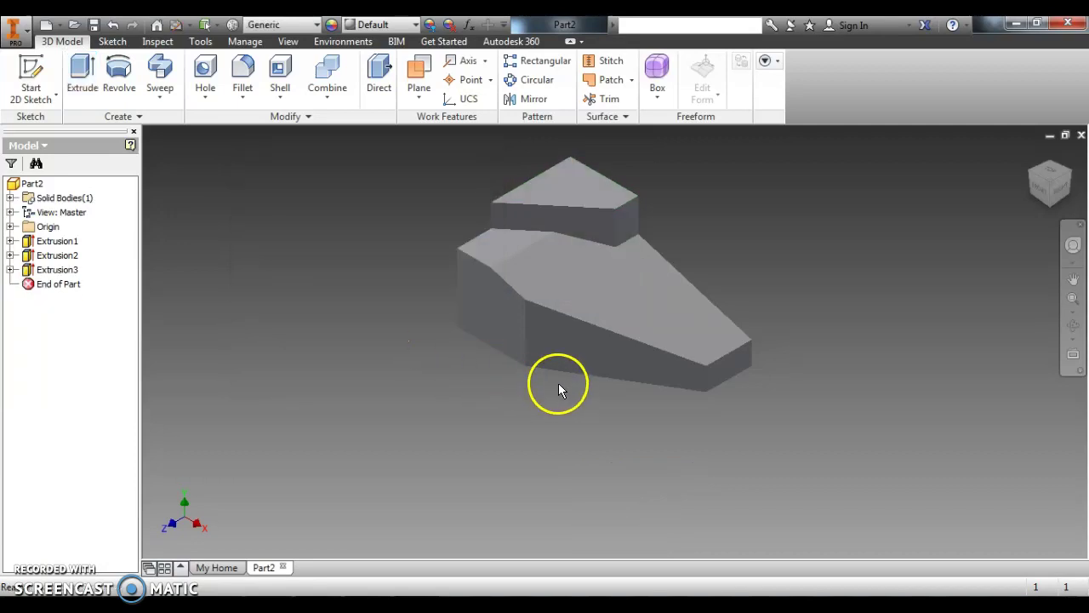
middle_drag(591, 255, 595, 295)
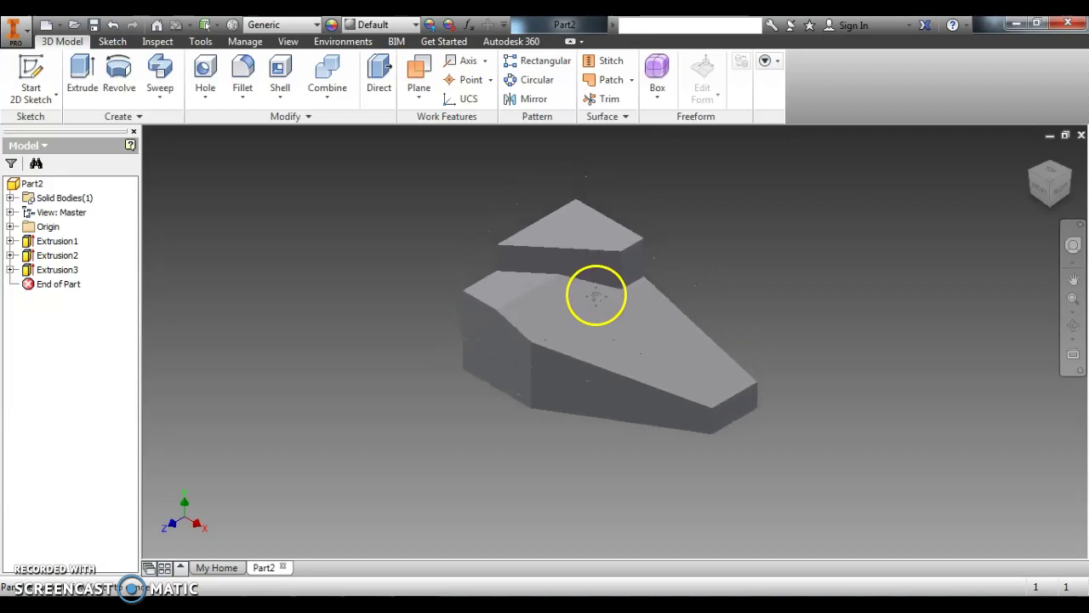